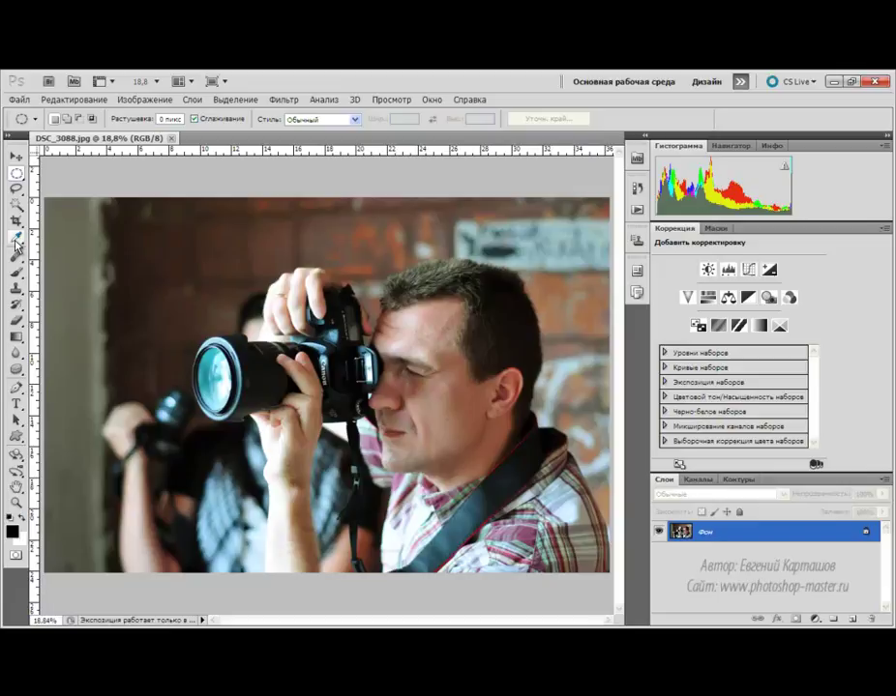
Sample foreground colours from the man's forehead and dark hair with the Eyedropper tool.
left_click(15, 239)
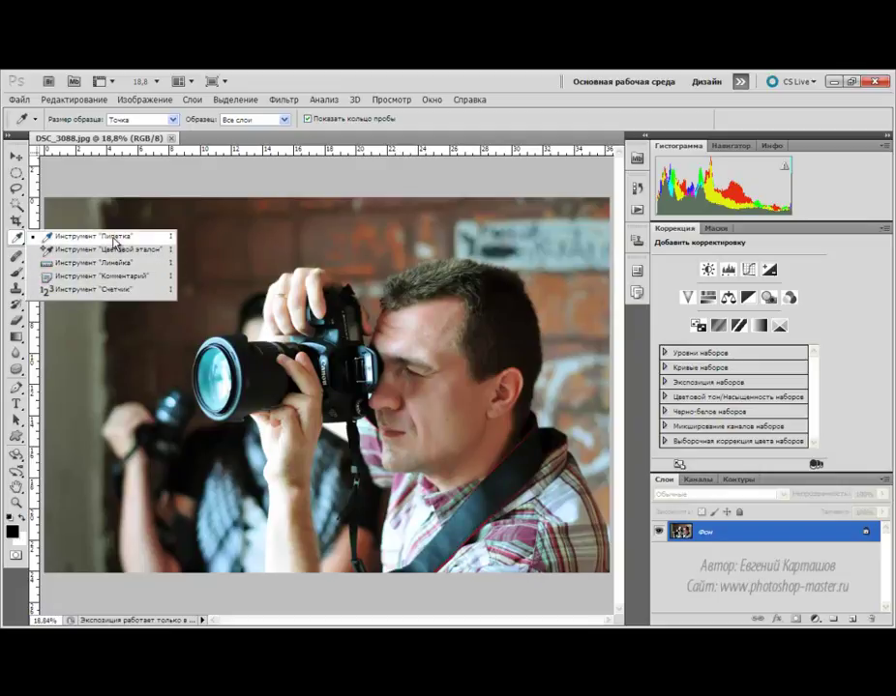
left_click(114, 239)
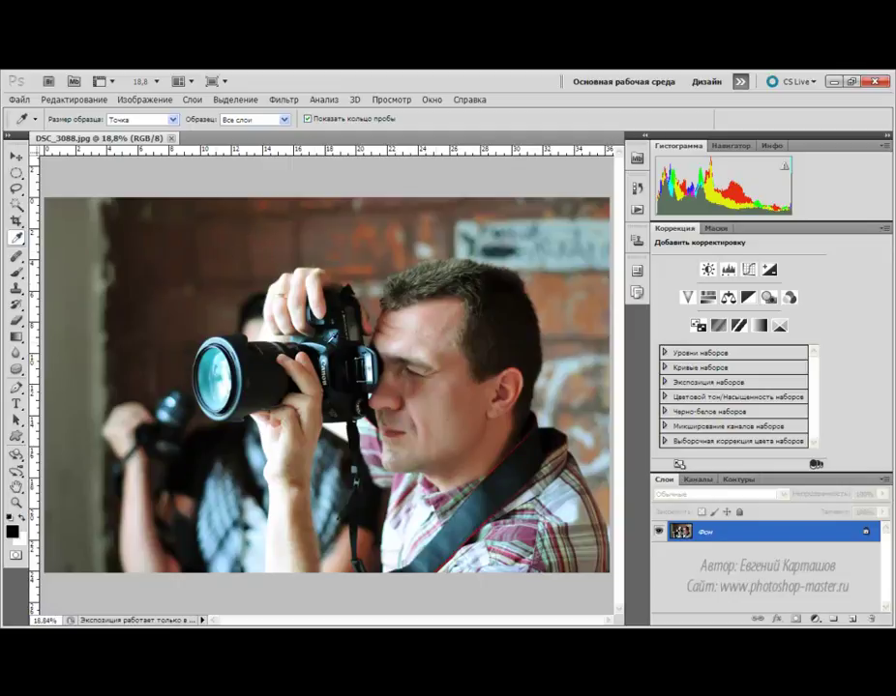
left_click(433, 322)
left_click(490, 335)
Set the Eyedropper sample size to the 5 x 5 average and sample the brown brick wall above the camera.
left_click(173, 120)
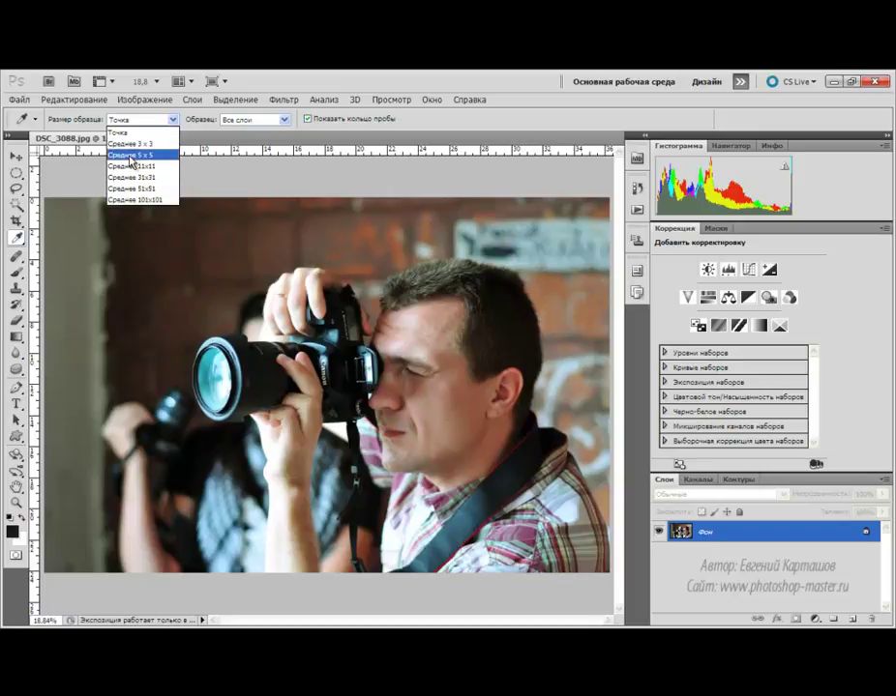
left_click(130, 156)
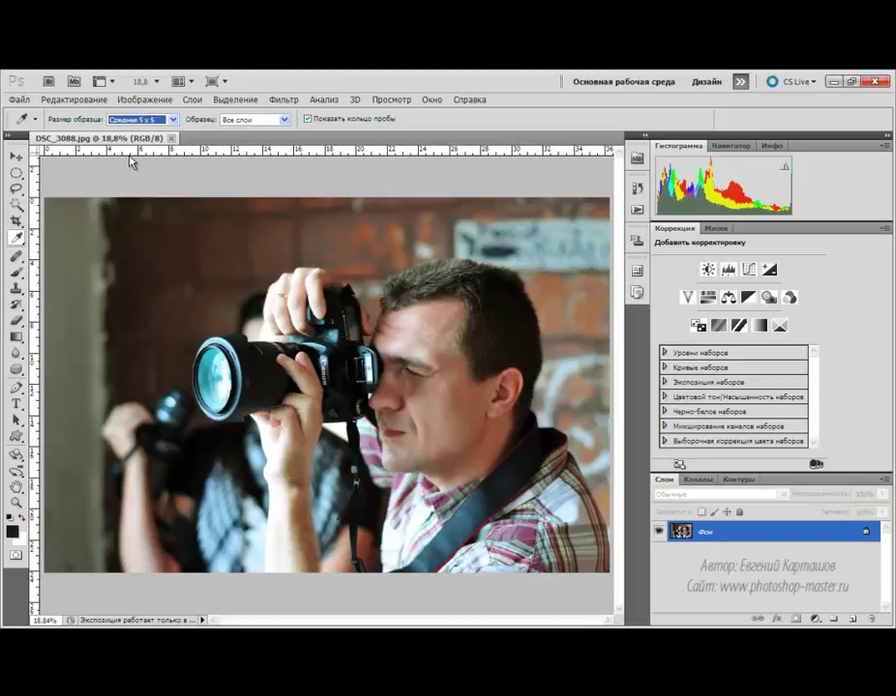
left_click(316, 234)
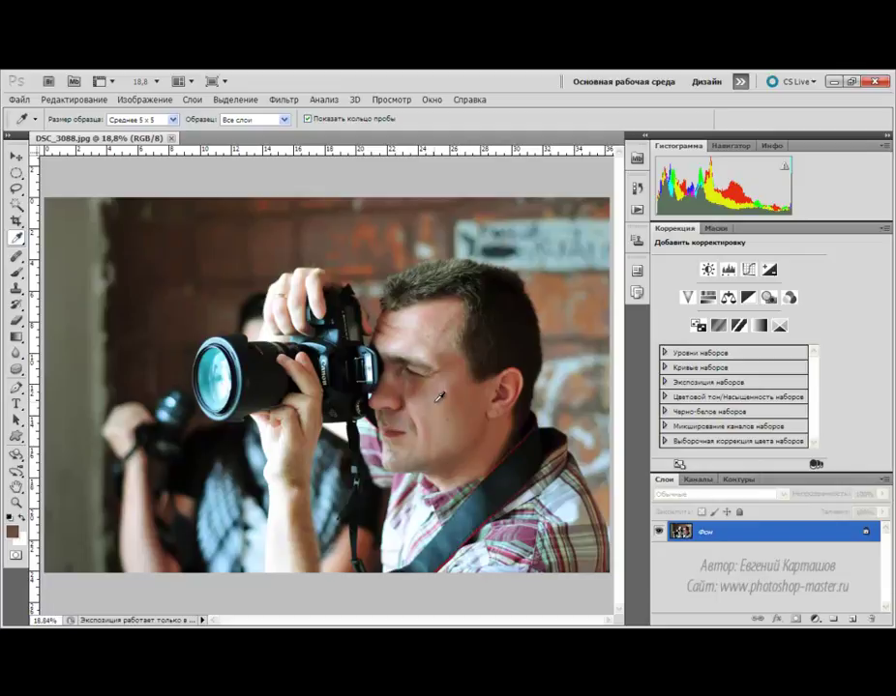
Sample the man's forehead skin with sampling from all layers, moving the sampling ring across the skin to compare tones.
left_click(285, 120)
left_click(285, 120)
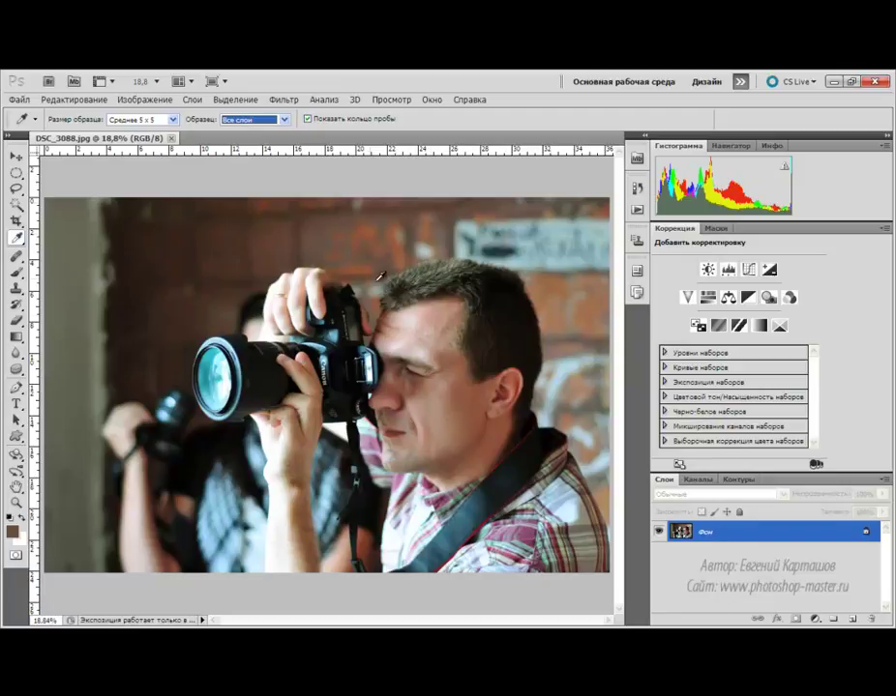
left_click(451, 315)
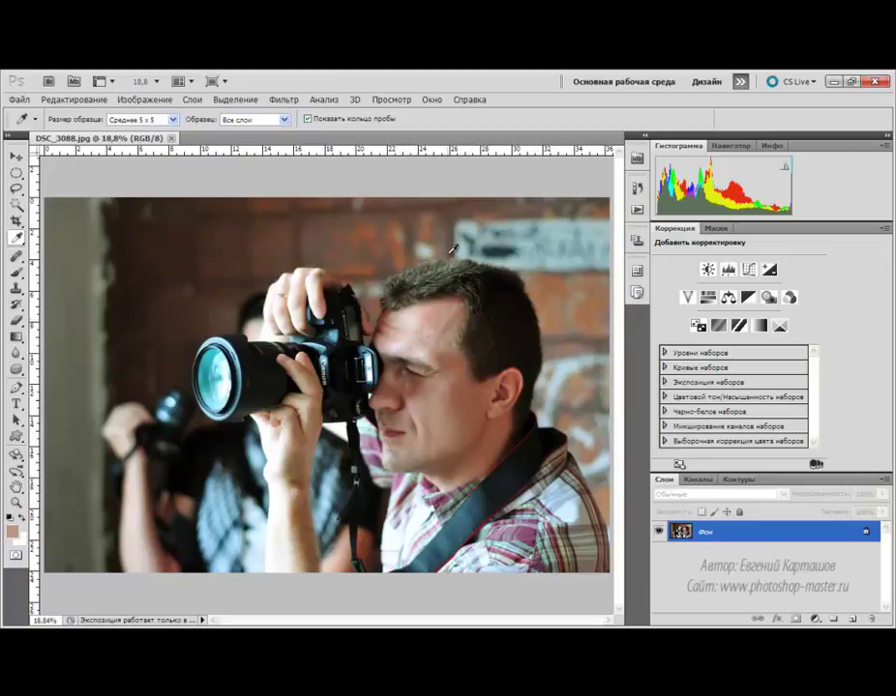
left_click(450, 315)
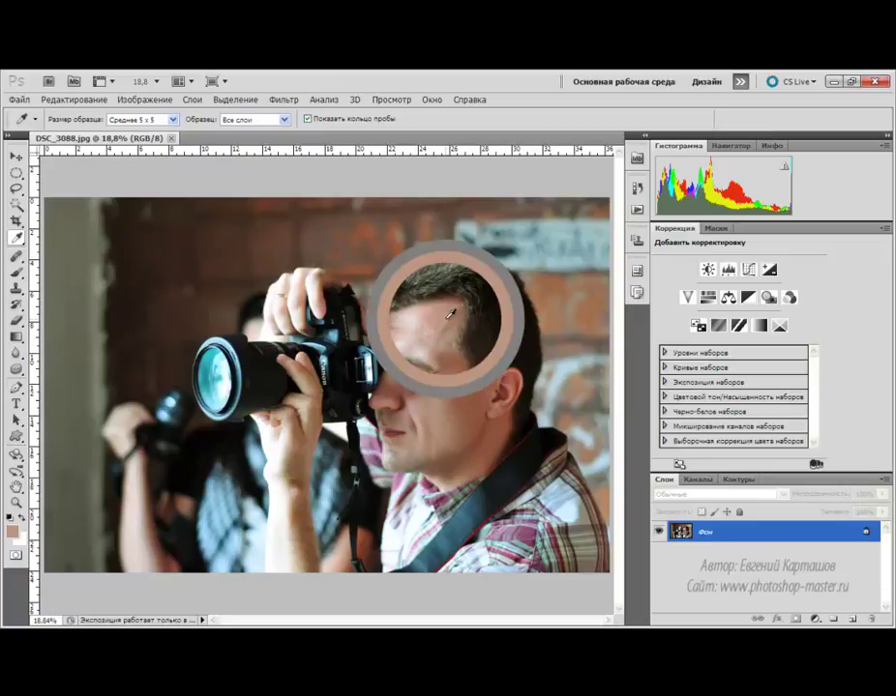
left_click_drag(451, 315, 423, 331)
Turn off the sampling ring, sample the temple skin without it, and turn the ring back on.
left_click(307, 118)
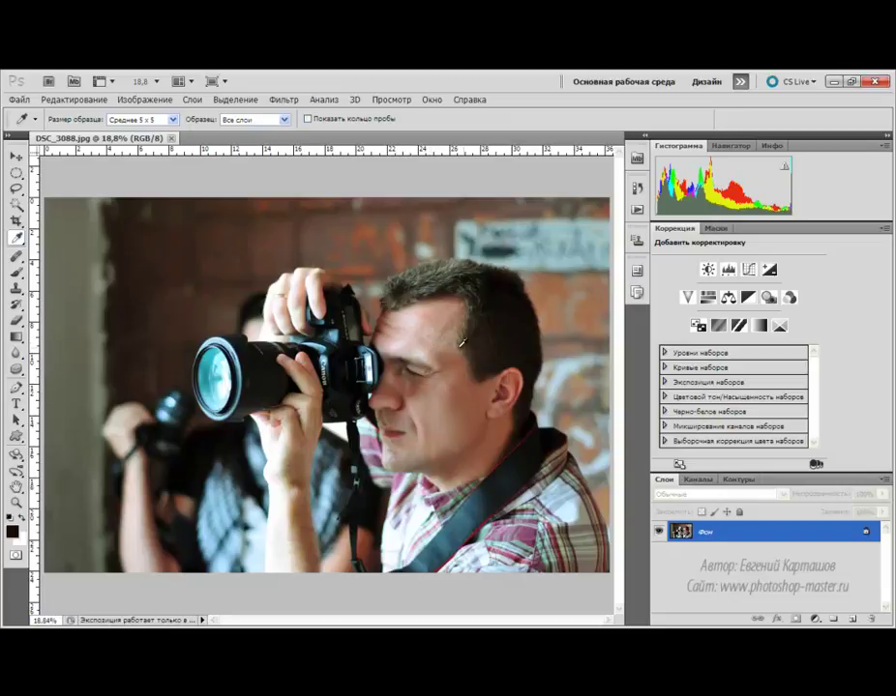
left_click(454, 345)
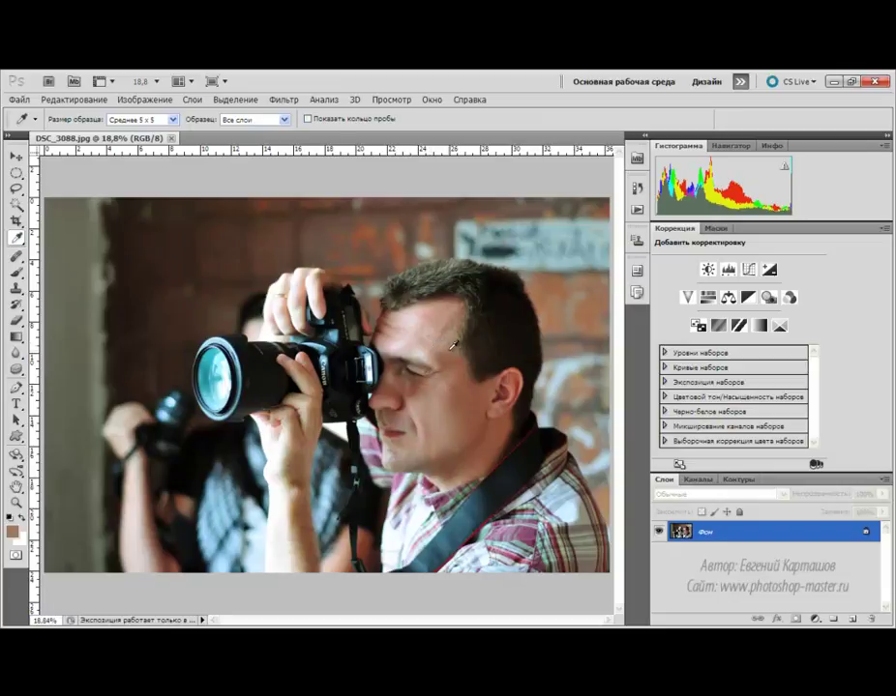
left_click(308, 119)
left_click(376, 178)
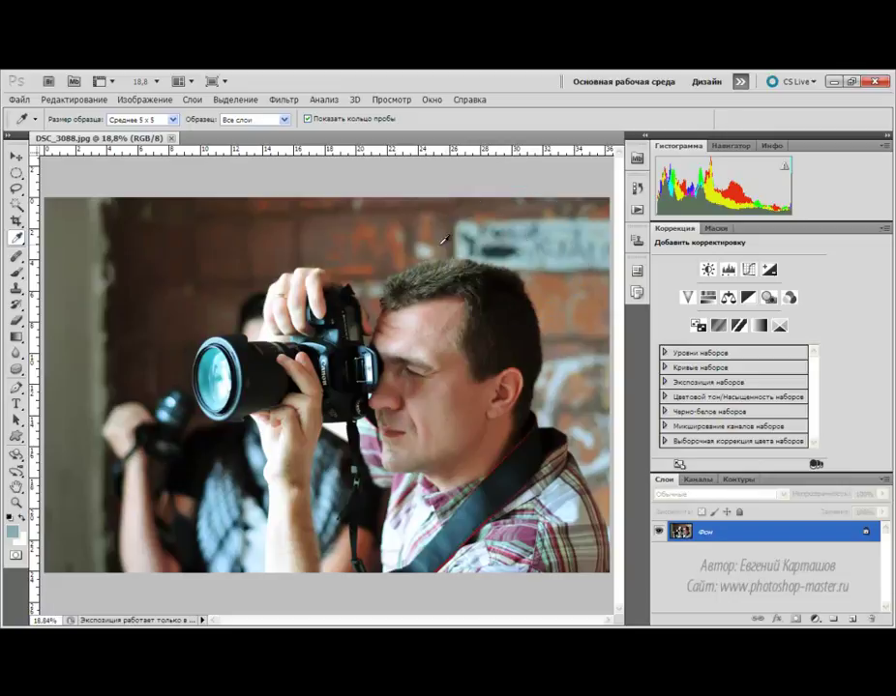
Pick the background colour from the skin of the blurred figure's arm and the foreground colour from the teal lens glass.
left_click(247, 261)
left_click(212, 279)
left_click(140, 528, "alt")
left_click(213, 366)
Enlarge the brush to 400 px and paint a teal stroke at 20% opacity across the upper brick wall.
left_click(16, 272)
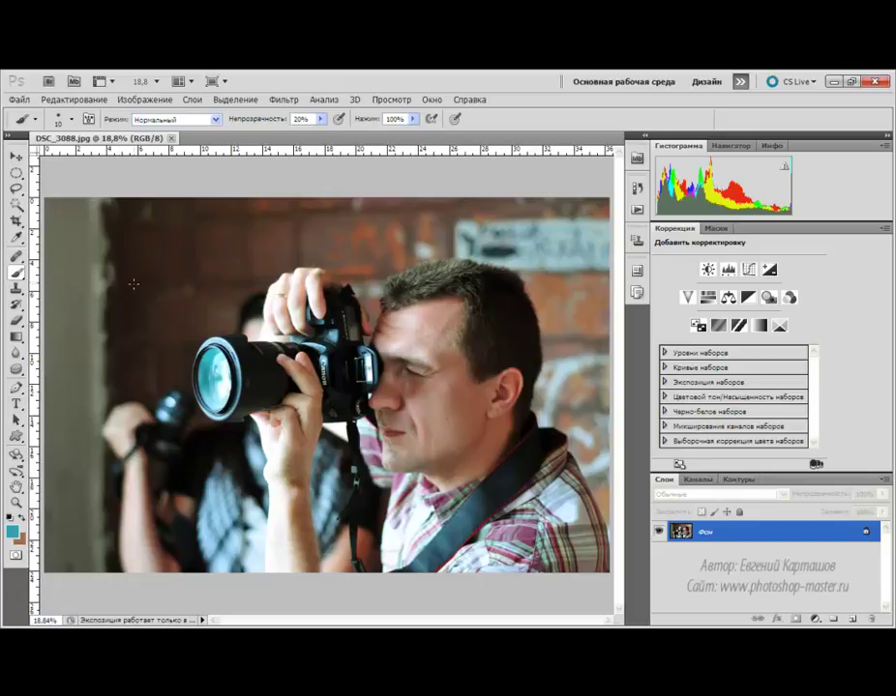
key("bracketright")
key("bracketright")
key("bracketright")
key("bracketright")
key("bracketright")
key("bracketright")
key("bracketright")
key("bracketright")
key("bracketright")
key("bracketright")
key("bracketright")
key("bracketright")
key("bracketright")
key("bracketright")
key("bracketright")
key("bracketright")
left_click_drag(129, 232, 238, 238)
Raise the brush opacity to 100% and paint a teal stroke on the wall with a brown stroke in the swapped colour below it.
left_click(320, 118)
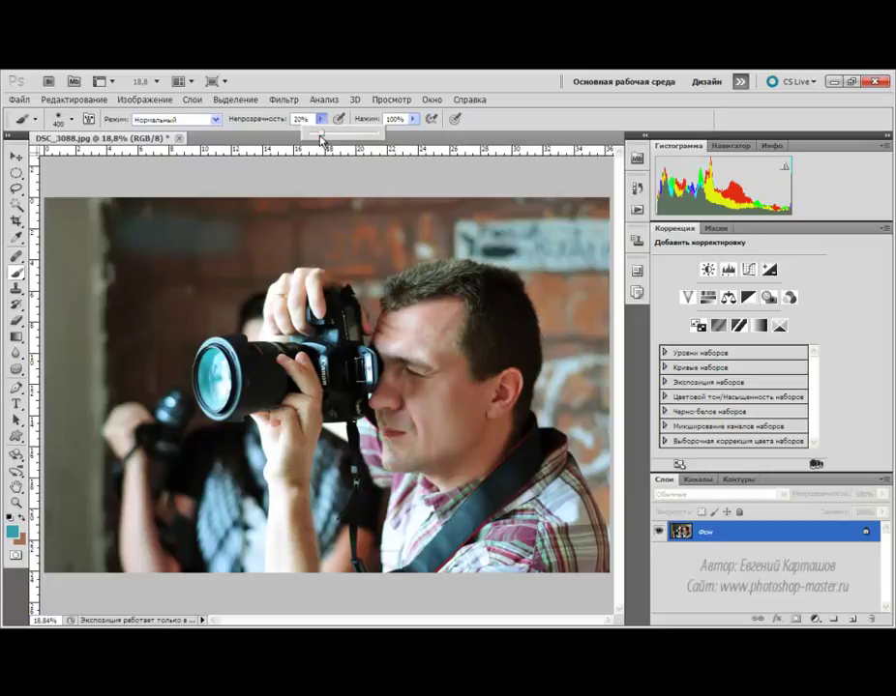
left_click_drag(317, 132, 381, 132)
mouse_move(152, 223)
left_mouse_down()
mouse_move(254, 233)
mouse_move(133, 220)
mouse_move(238, 227)
mouse_move(129, 212)
mouse_move(221, 212)
mouse_move(152, 212)
mouse_move(196, 233)
left_mouse_up()
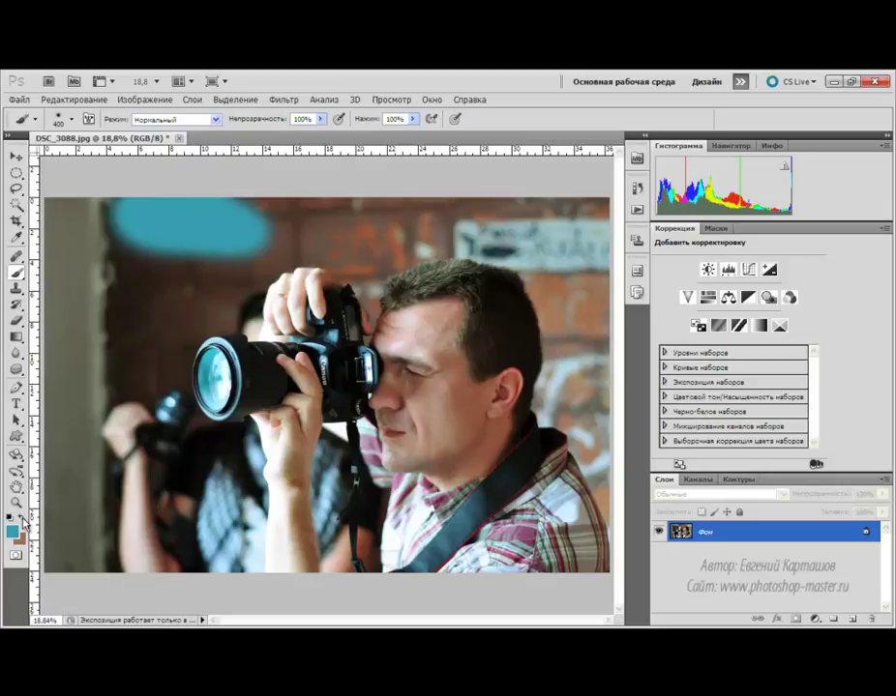
mouse_move(132, 279)
left_mouse_down()
mouse_move(206, 279)
mouse_move(198, 283)
left_mouse_up()
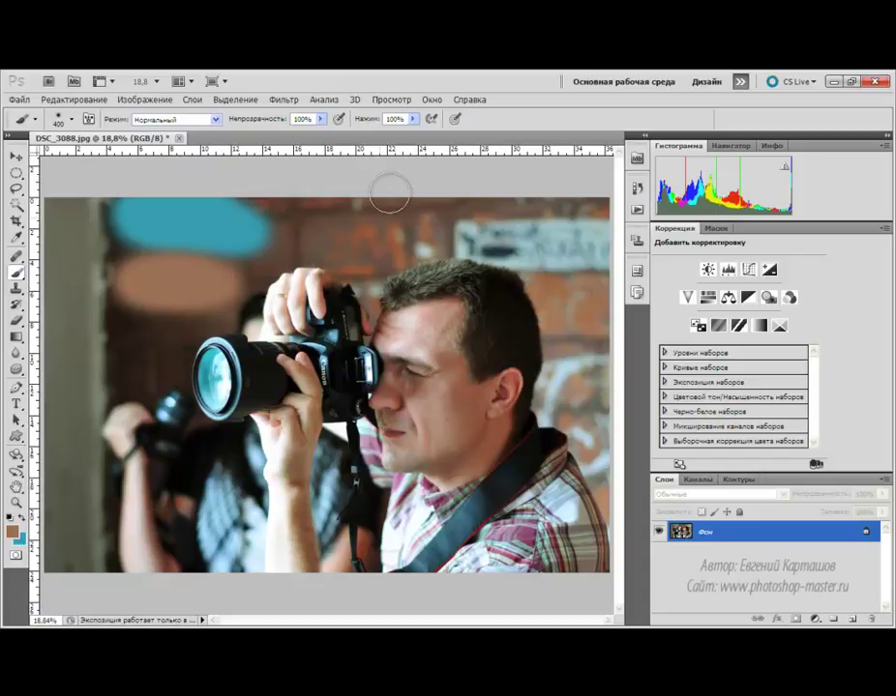
Revert the photo to its opened state in the history, removing all brush strokes.
left_click(636, 187)
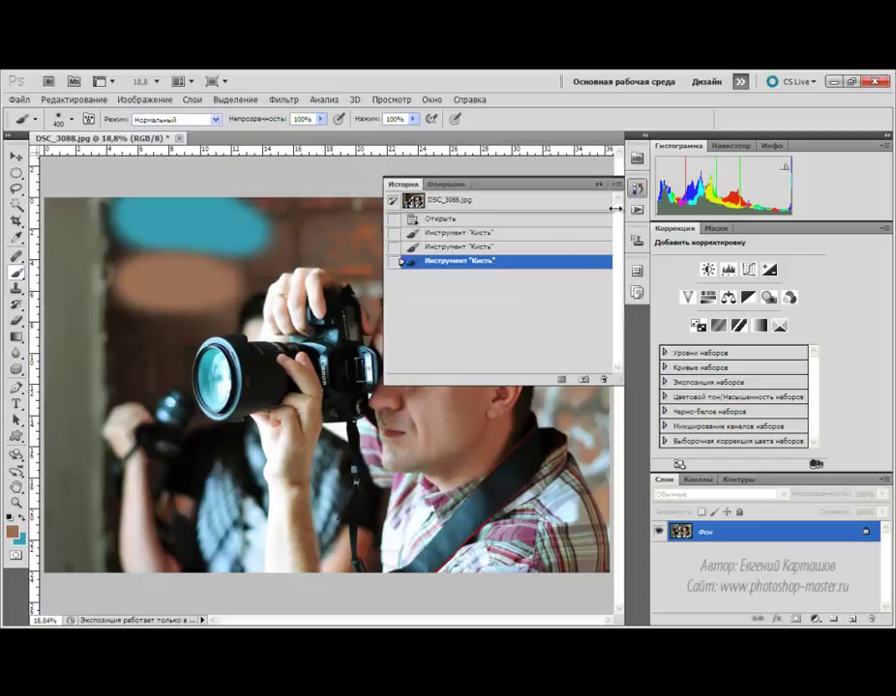
left_click(453, 221)
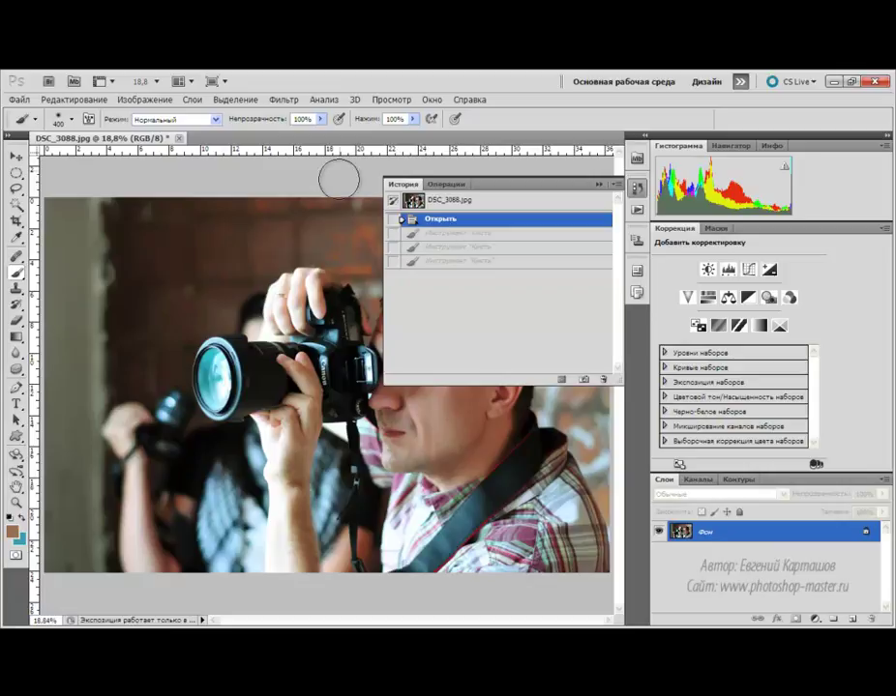
Place four colour samplers on the brick wall, the man's cheek, the lens glass and the dark shadow, keeping the 5 x 5 average.
left_click(16, 238)
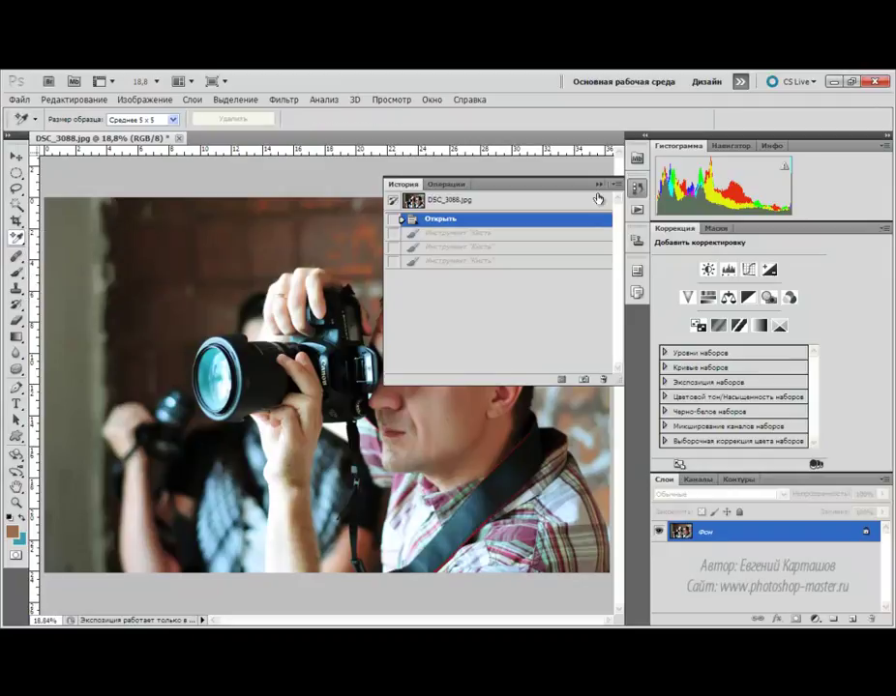
left_click(599, 184)
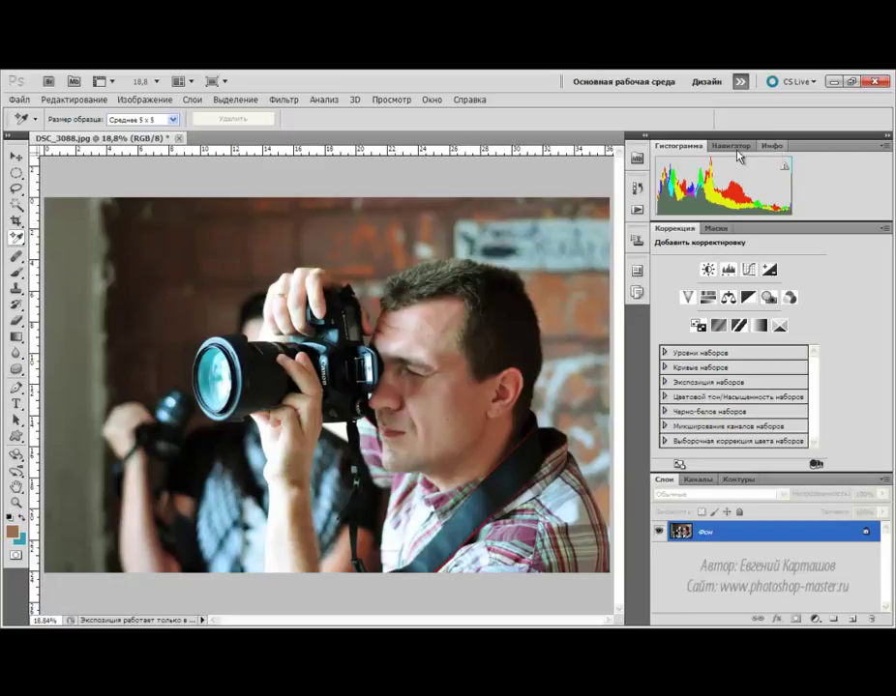
left_click(326, 234)
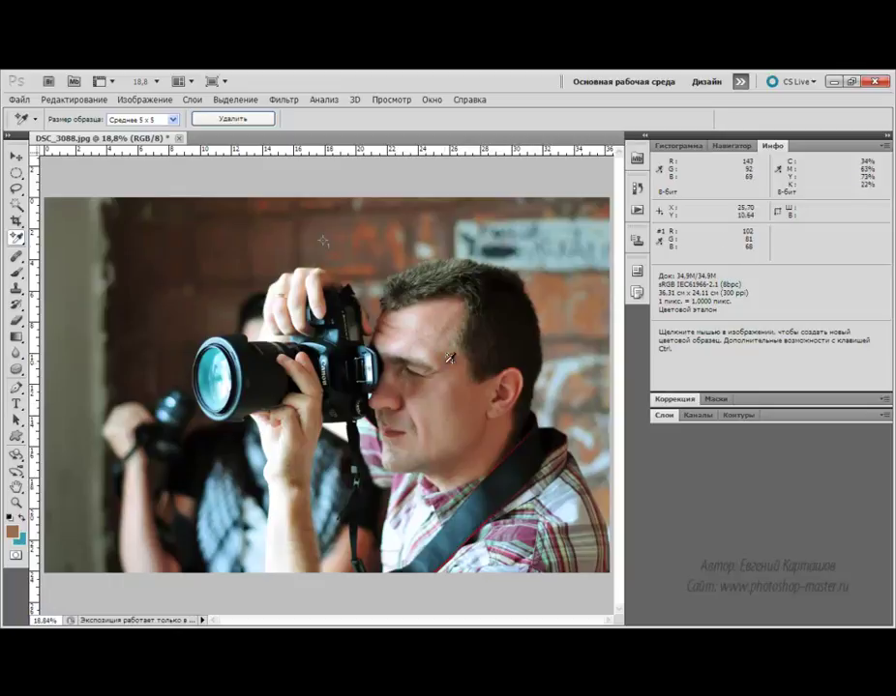
left_click(456, 398)
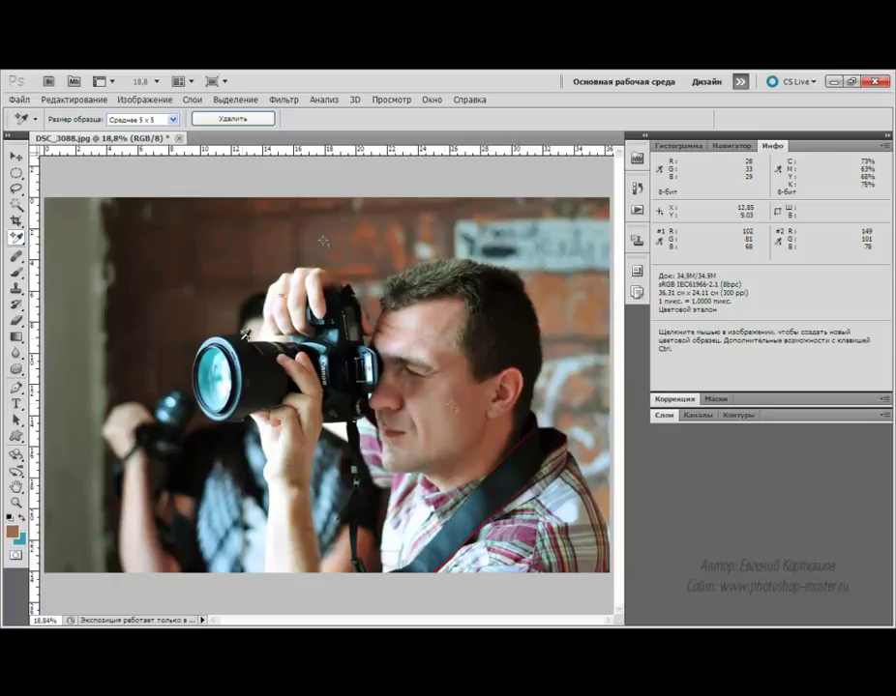
left_click(209, 373)
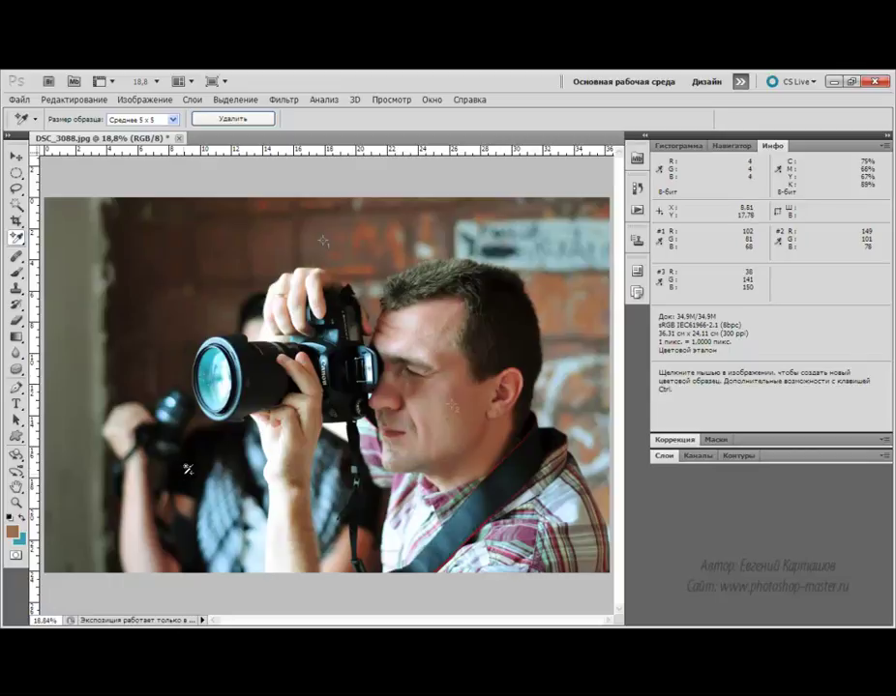
left_click(185, 473)
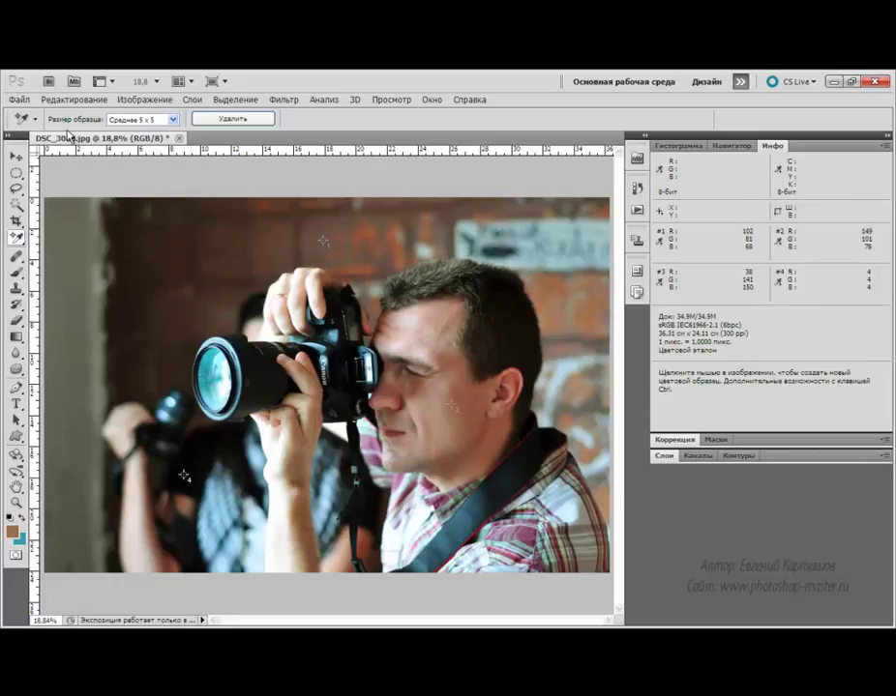
left_click(175, 120)
left_click(175, 120)
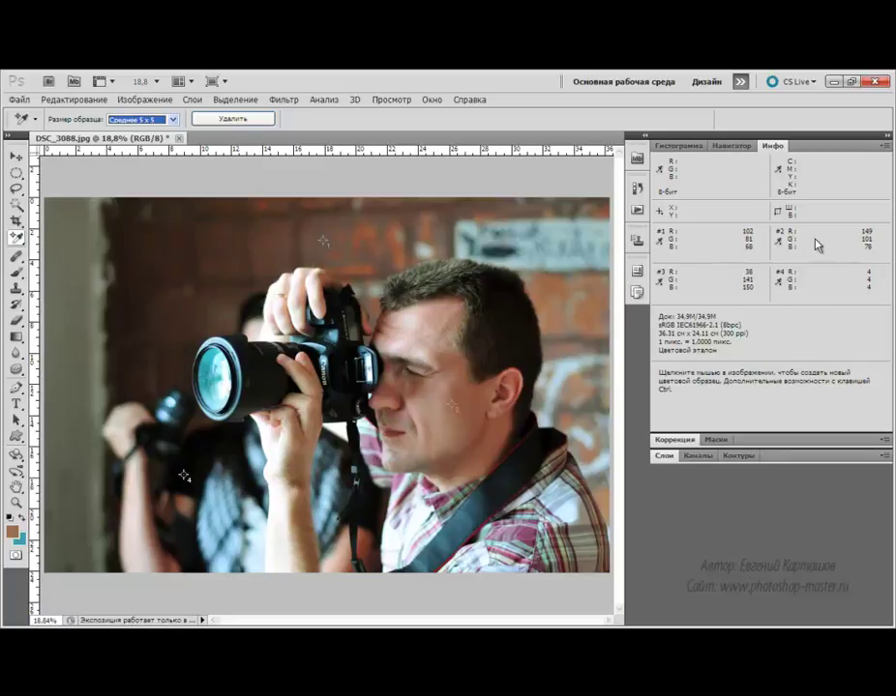
Show the first colour sampler's readout in CMYK and switch it back to RGB.
left_click(661, 246)
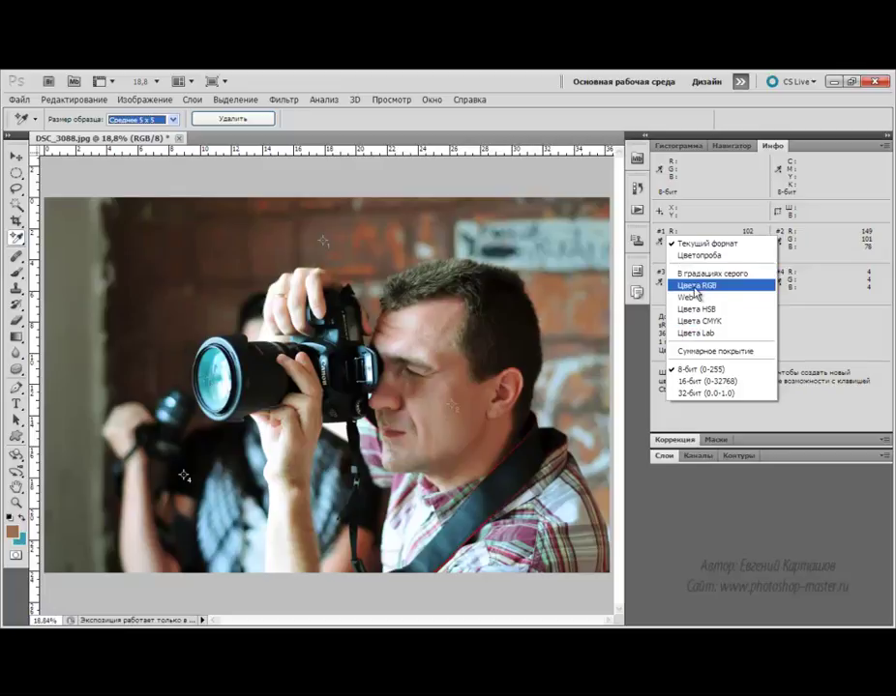
left_click(691, 322)
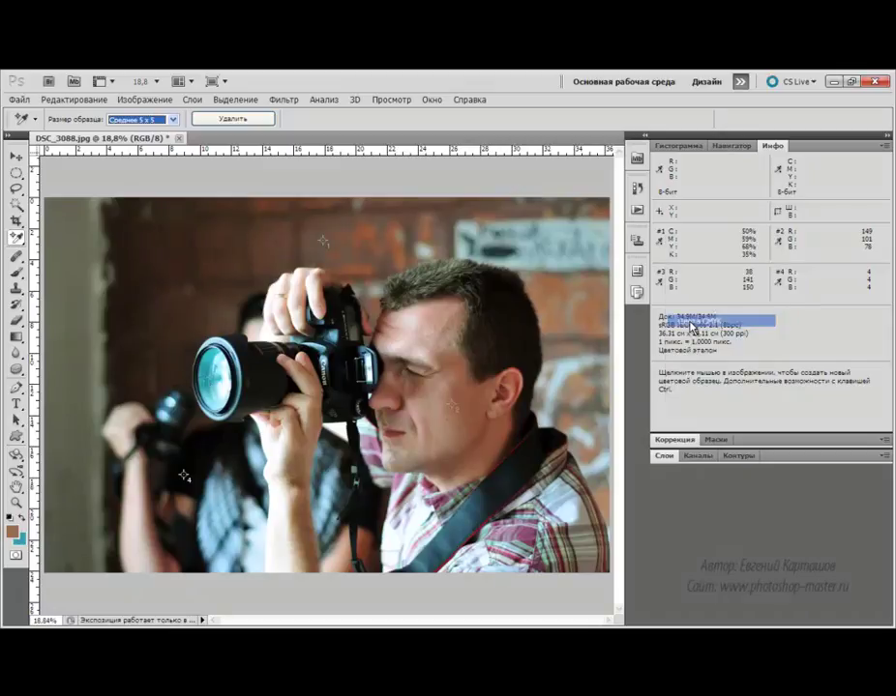
left_click(661, 239)
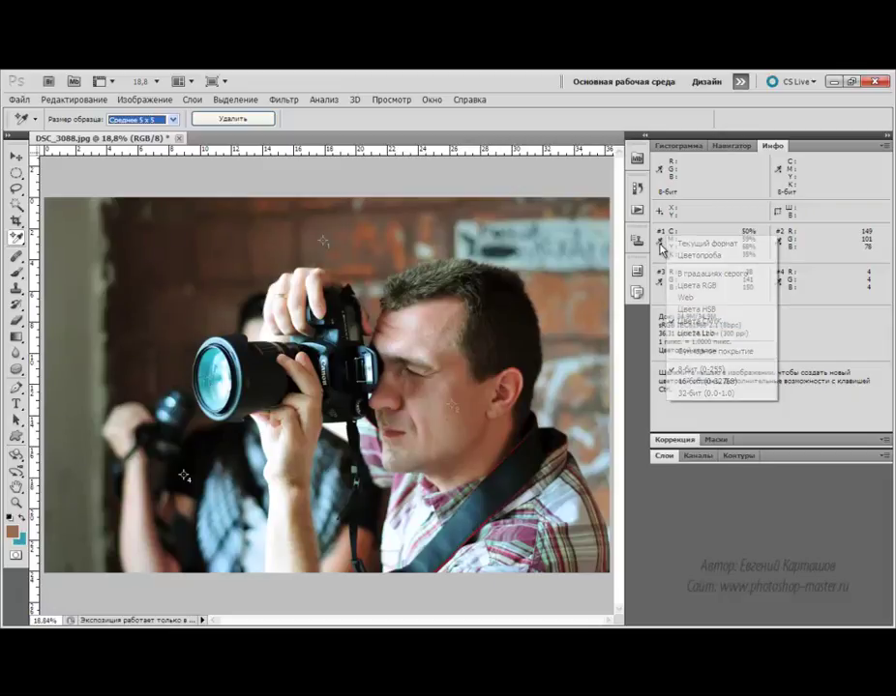
left_click(689, 286)
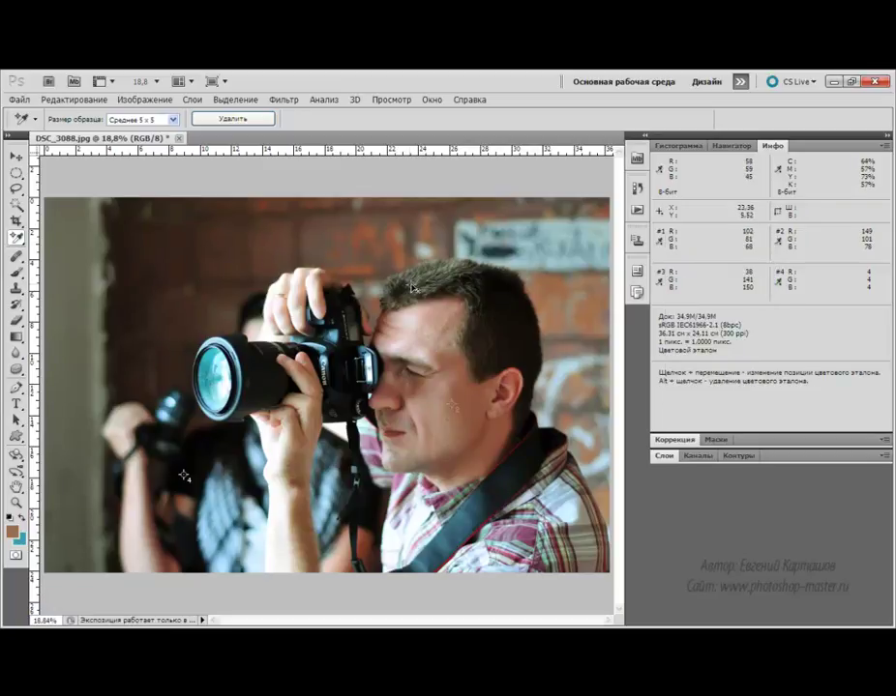
Reposition the wall and face colour samplers, and remove the wall, face and shadow samplers, keeping only the one on the lens.
left_click_drag(439, 248, 259, 236)
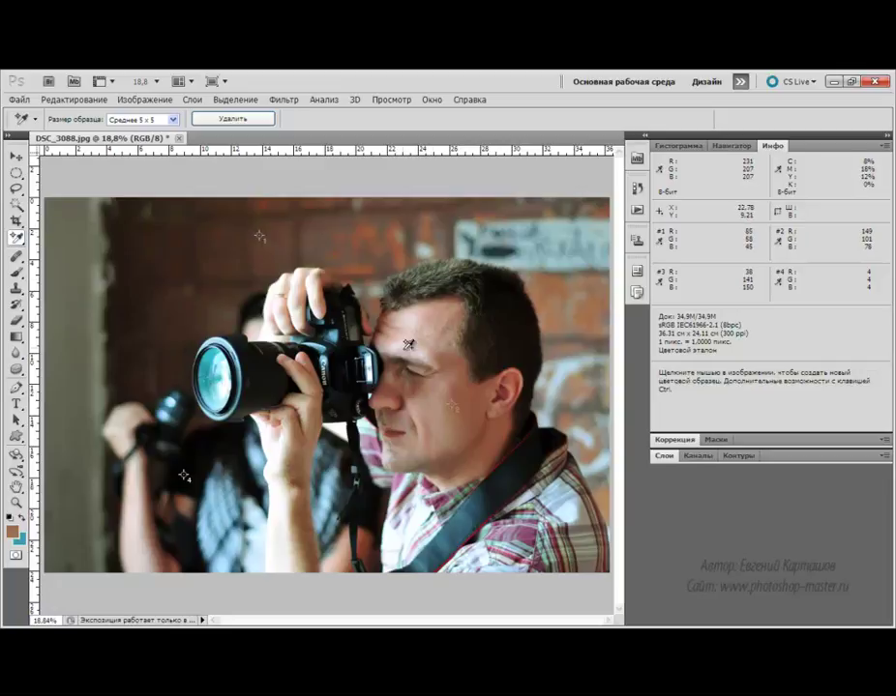
left_click_drag(449, 404, 458, 370)
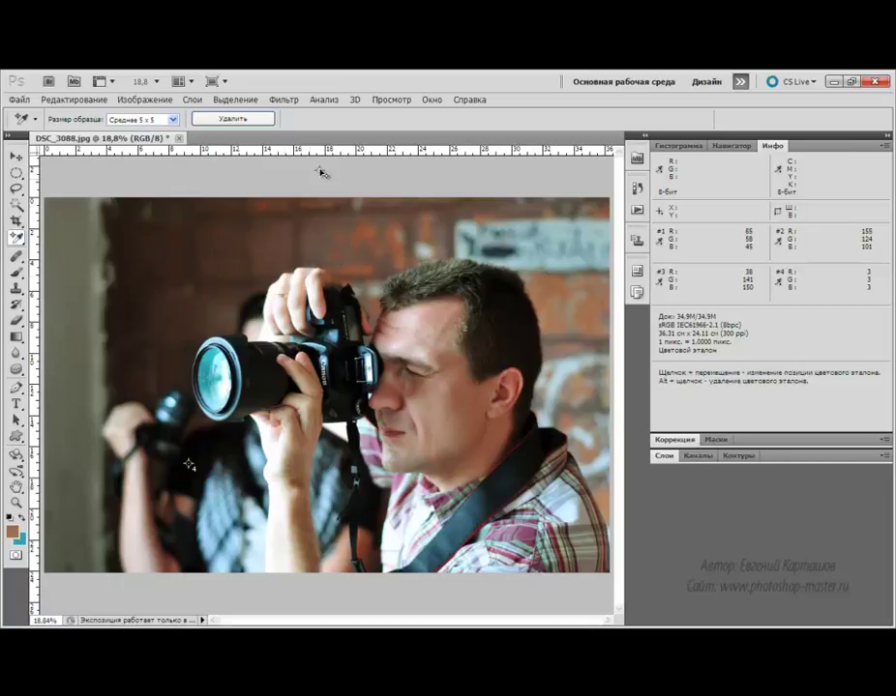
left_click_drag(320, 173, 321, 174)
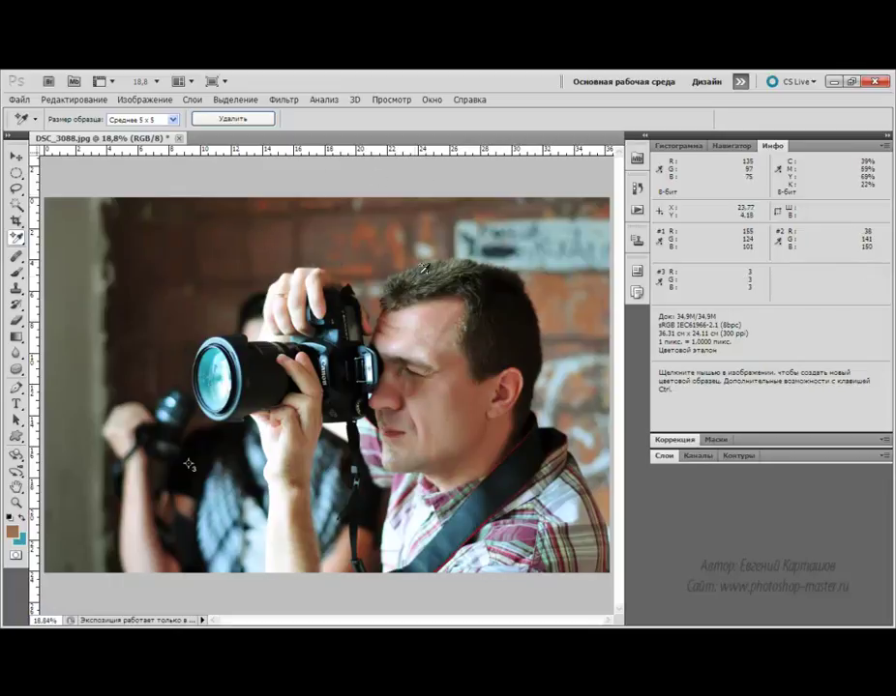
left_click(460, 327, "alt")
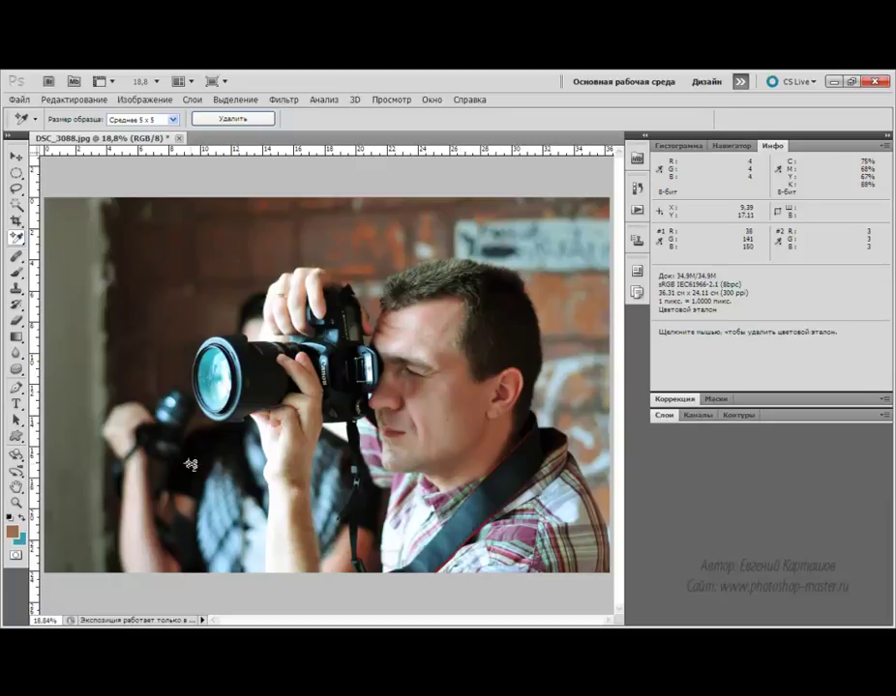
left_click(191, 466, "alt")
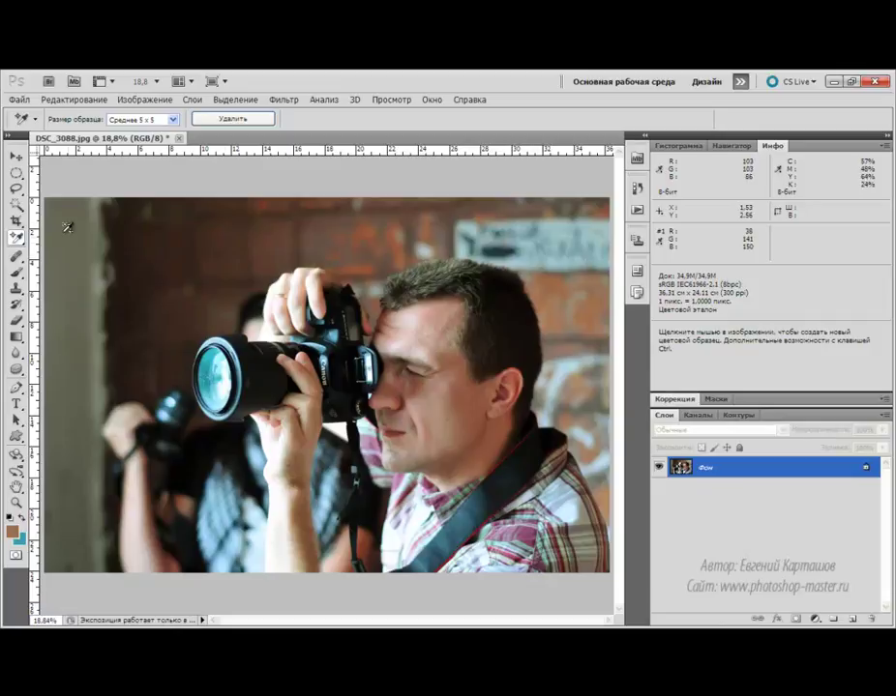
Measure diagonally with the Ruler from the wall edge to the man's forehead, move the end point beside his chin, and clear the ruler.
right_click(15, 239)
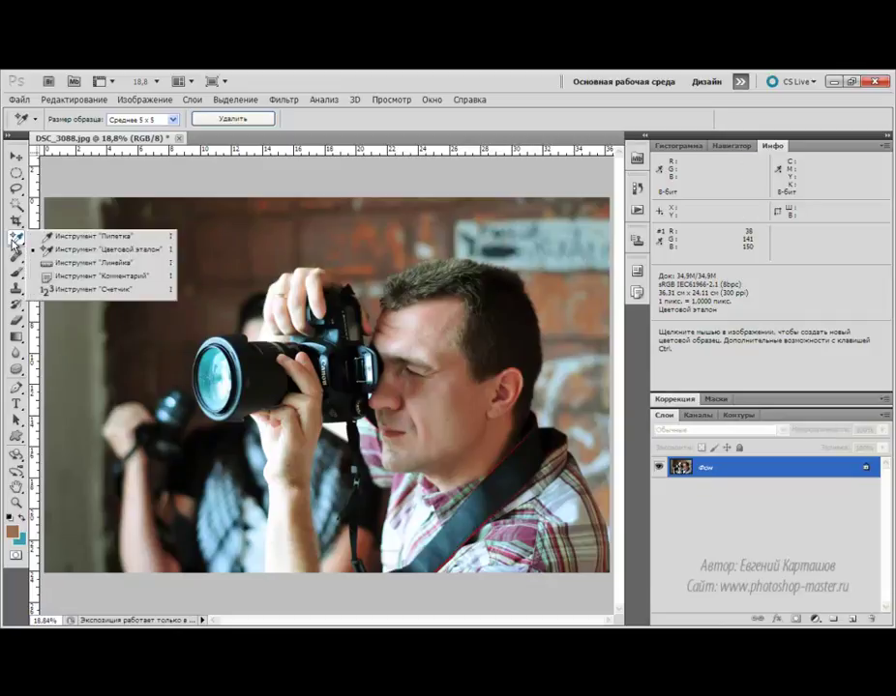
left_click(70, 264)
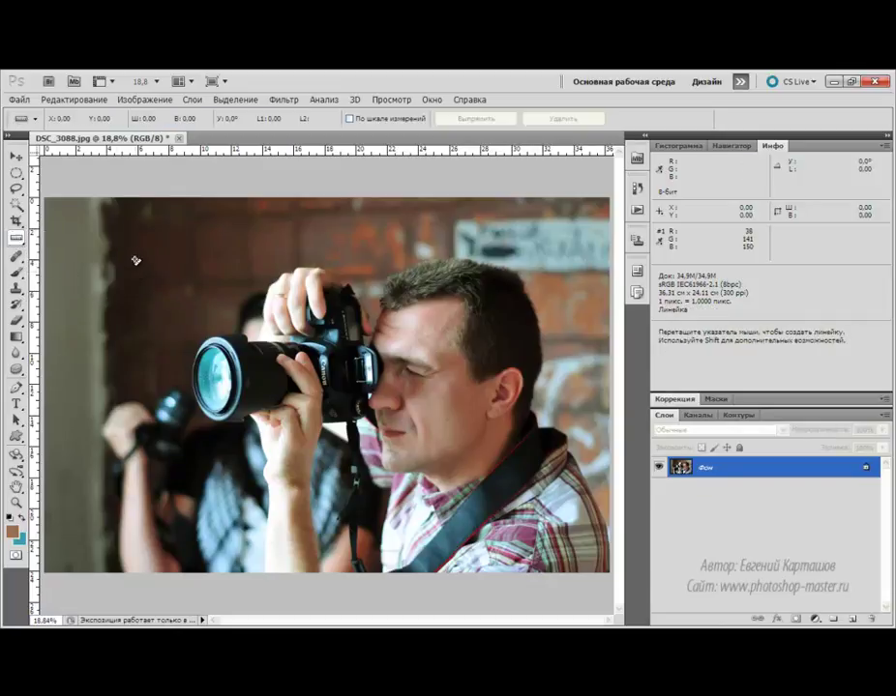
left_click_drag(118, 254, 429, 315)
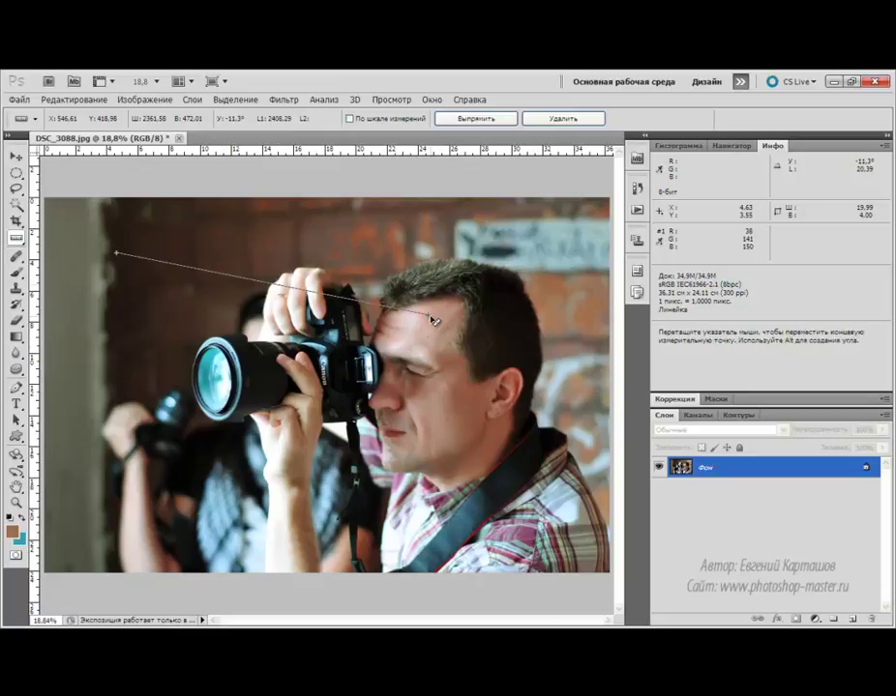
left_click_drag(433, 320, 370, 413)
left_click(227, 230)
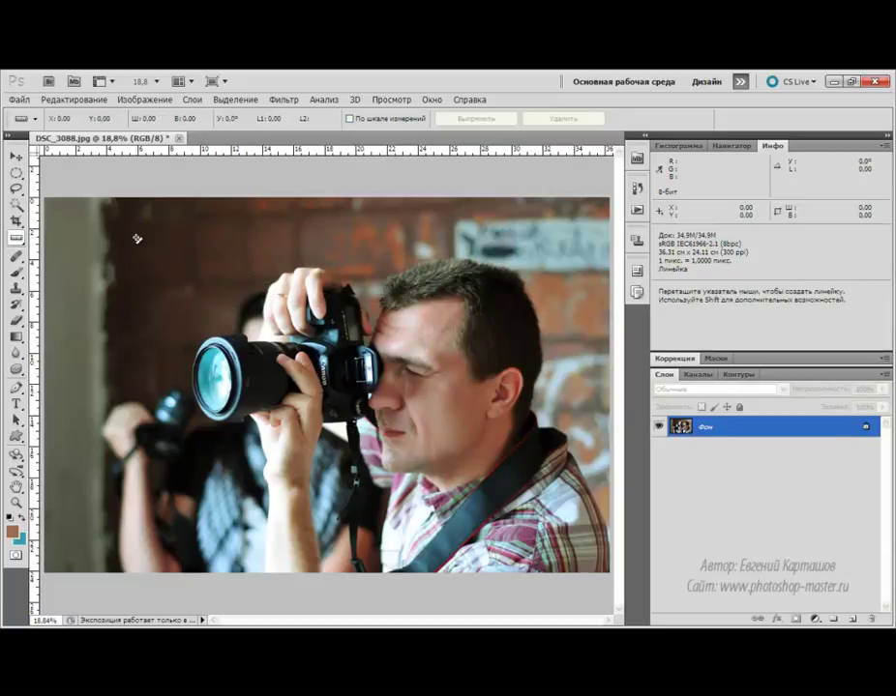
Measure an angle with a horizontal ruler line across the brick wall and a second arm running diagonally down past the camera, and clear it.
left_click_drag(137, 238, 468, 240)
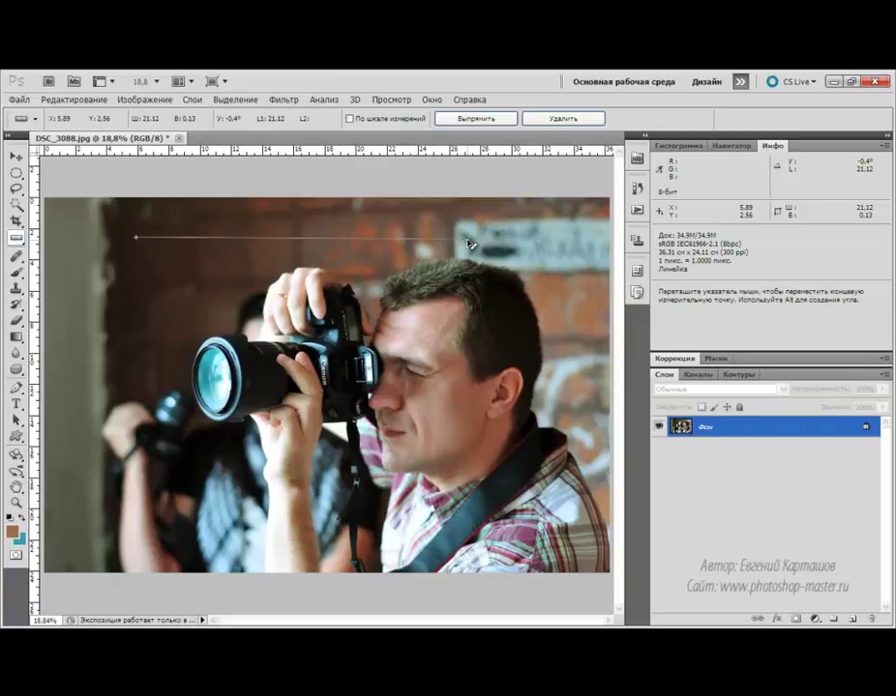
key("alt")
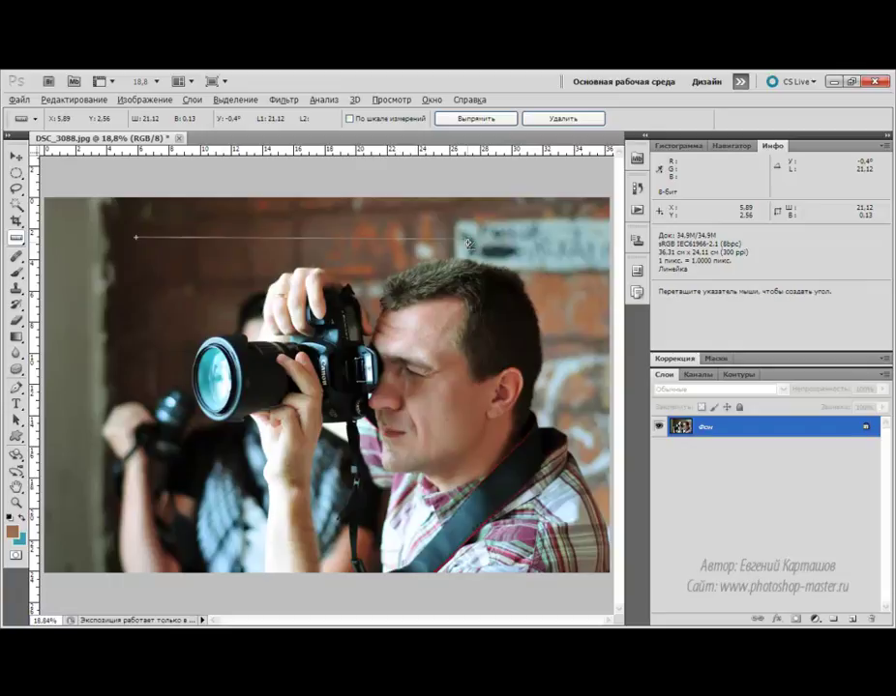
mouse_move(468, 244)
left_mouse_down()
mouse_move(197, 406)
mouse_move(203, 457)
left_mouse_up()
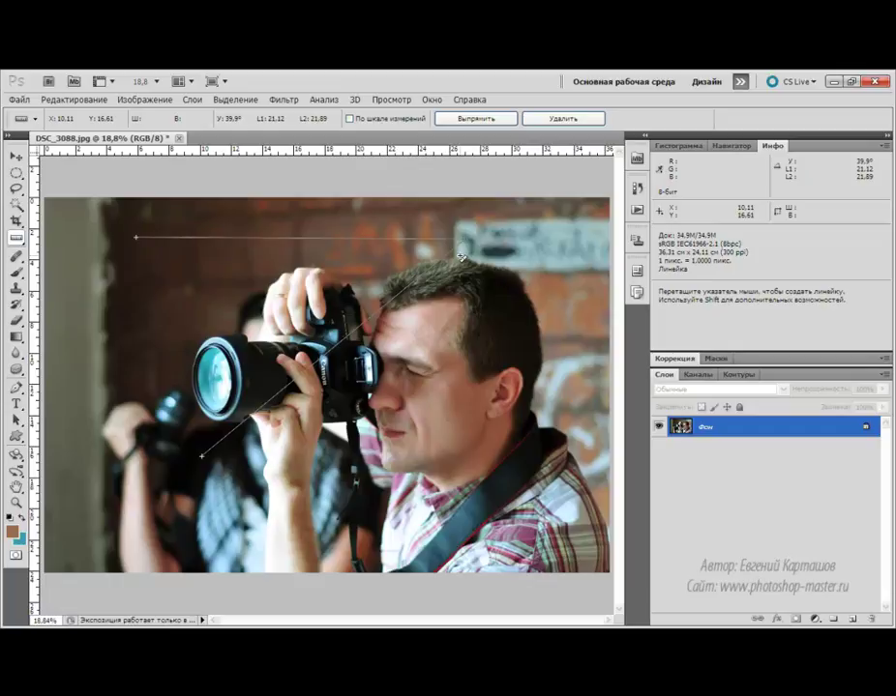
left_click(553, 120)
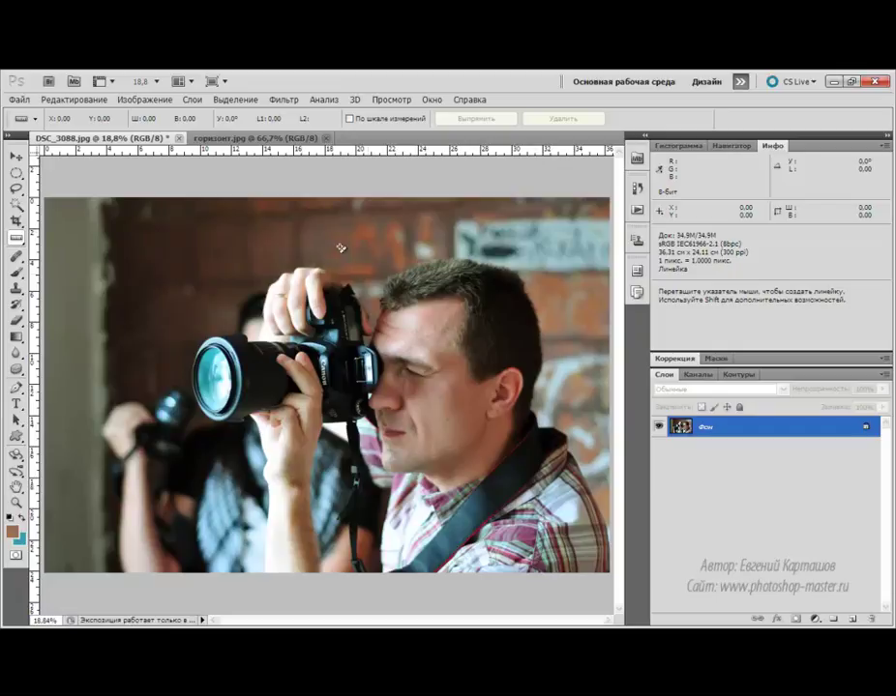
Straighten горизонт.jpg using a ruler line drawn along the full width of the horizon, and return to DSC_3088.jpg.
left_click(230, 141)
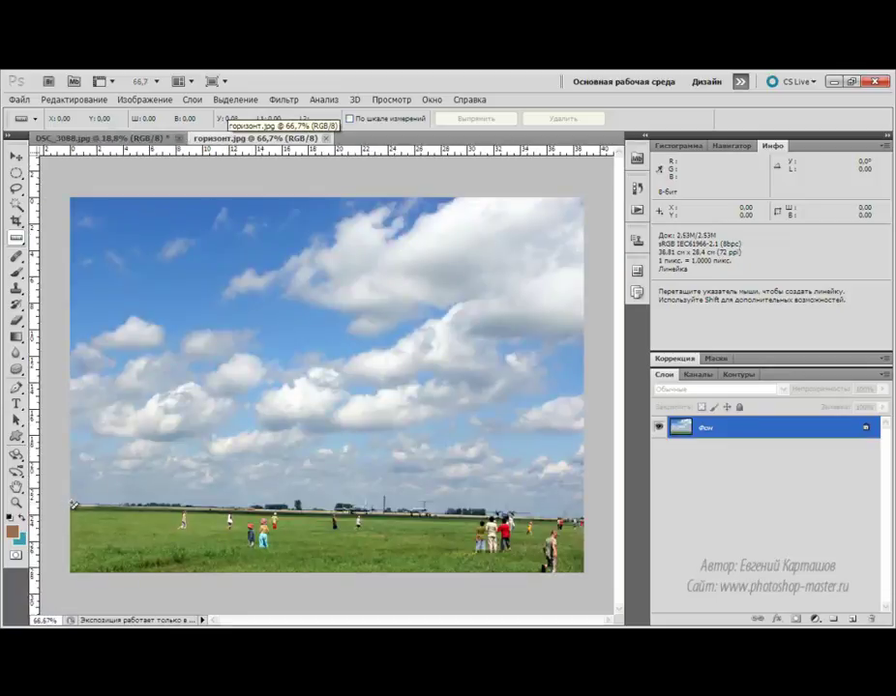
mouse_move(73, 507)
left_mouse_down()
mouse_move(514, 505)
mouse_move(587, 524)
left_mouse_up()
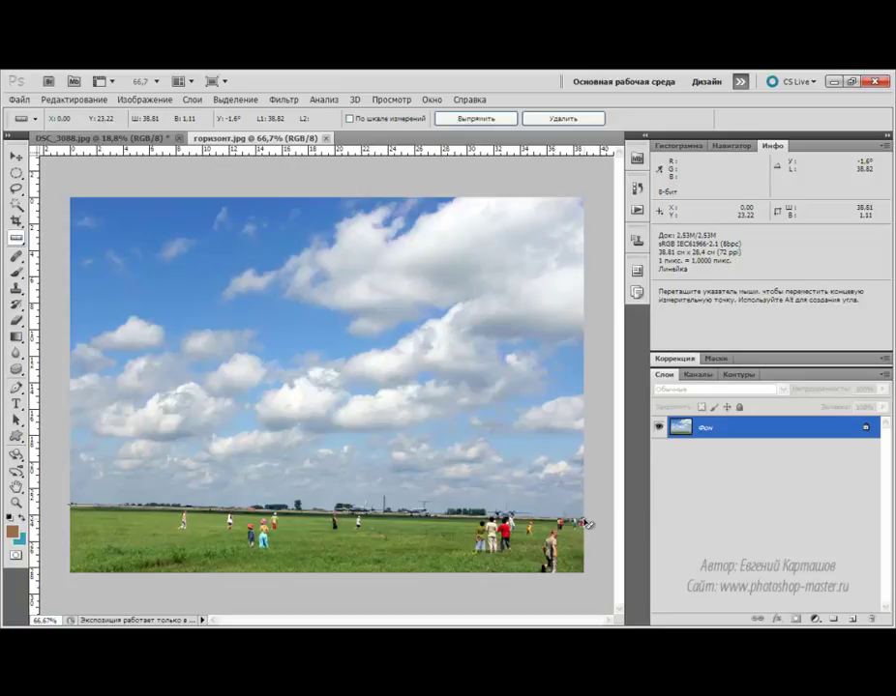
left_click(463, 119)
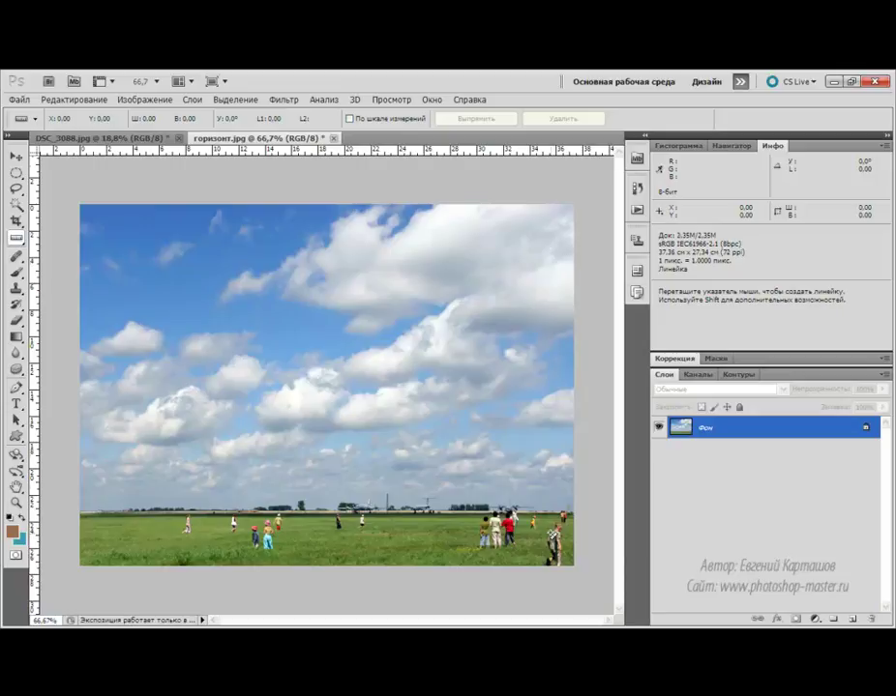
key("ctrl+Tab")
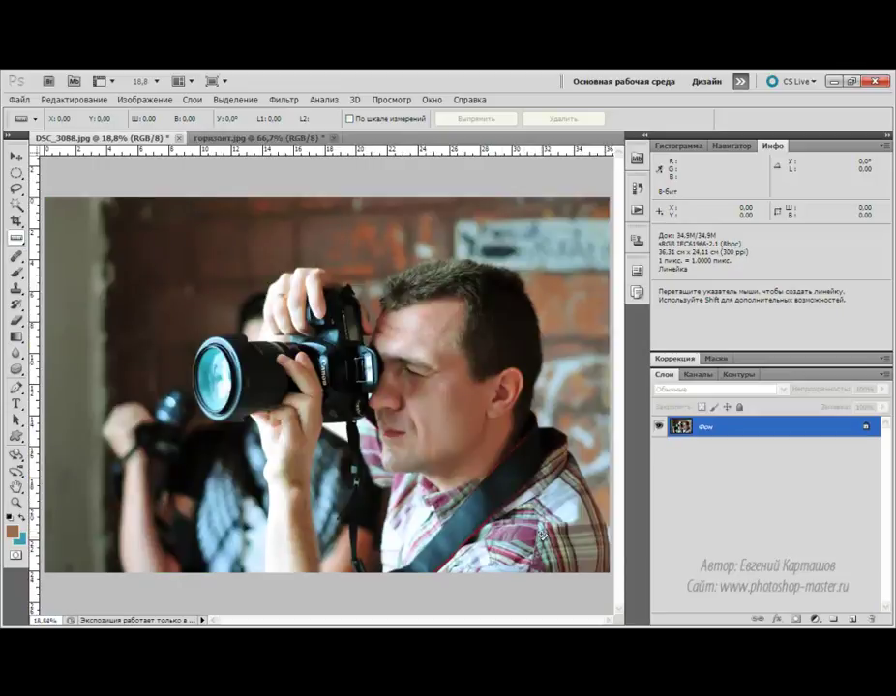
Place a yellow note on the man's forehead with the author's name and the text "Откорректировать цвет кожи", and close it.
right_click(16, 240)
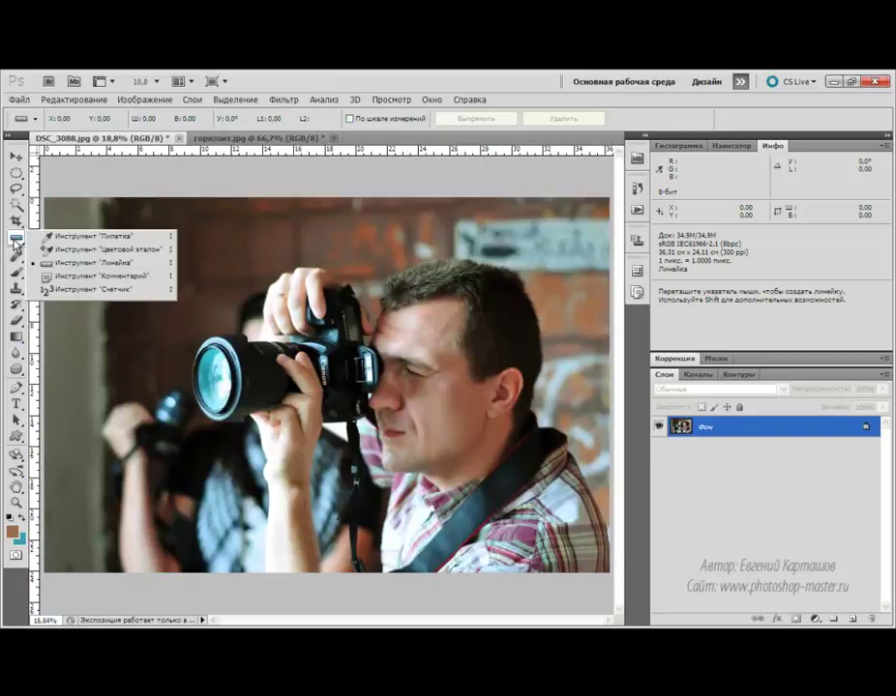
left_click(90, 274)
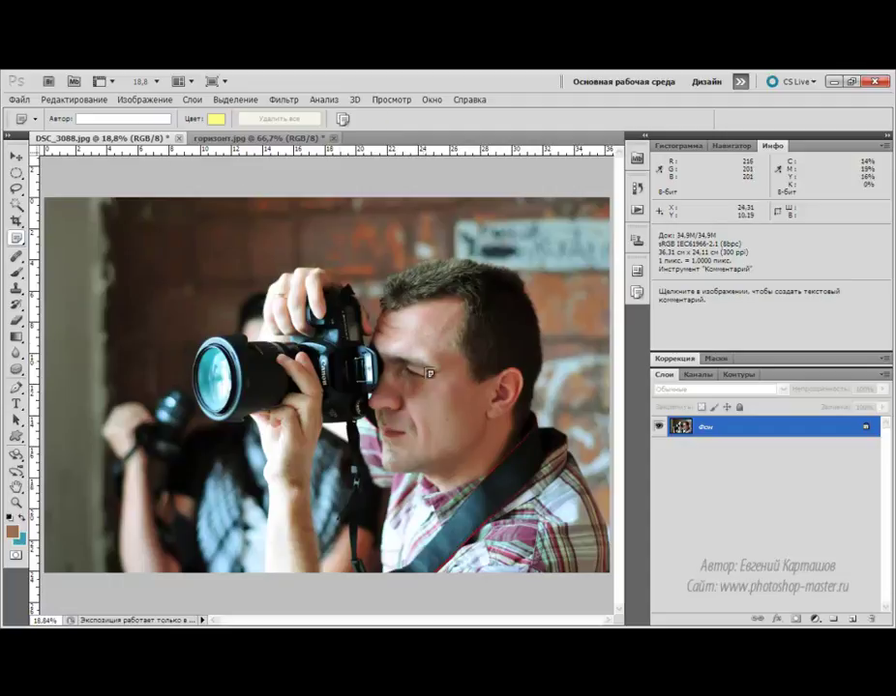
left_click(398, 329)
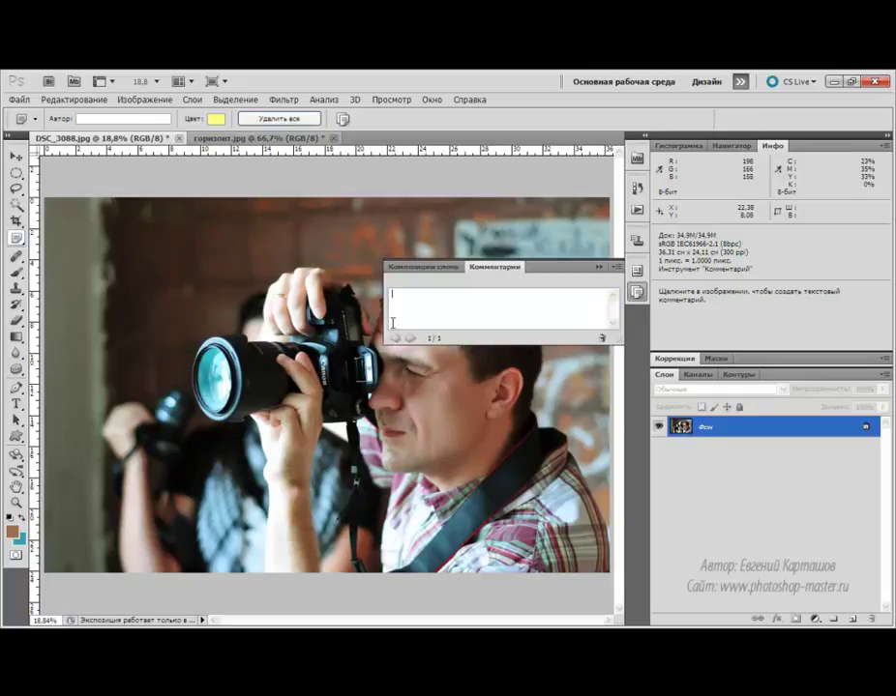
left_click(83, 118)
type("Е.Карташов")
left_click(406, 294)
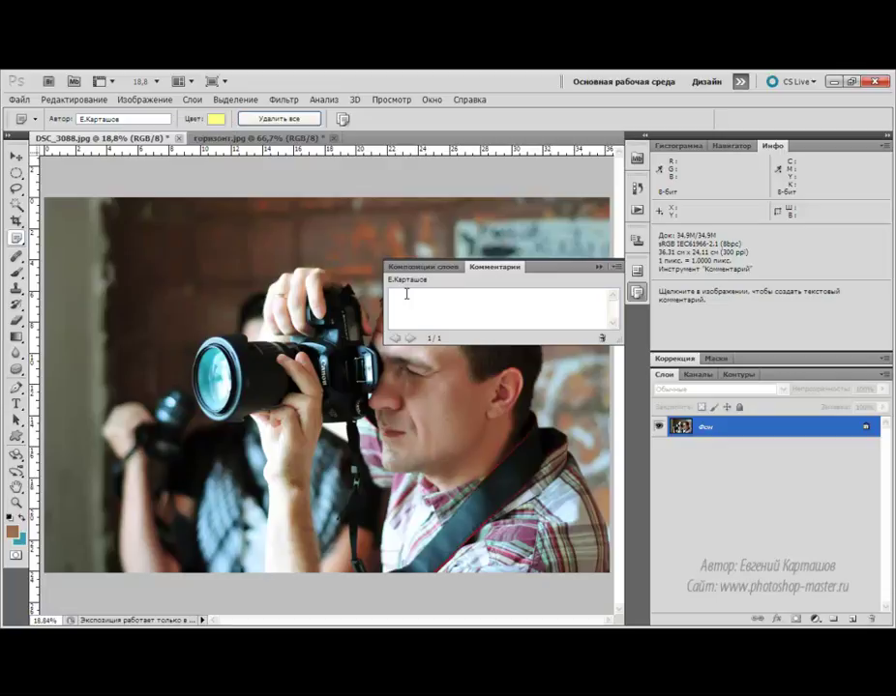
type("С")
type("ткорректировать цвет кожи")
left_click(599, 266)
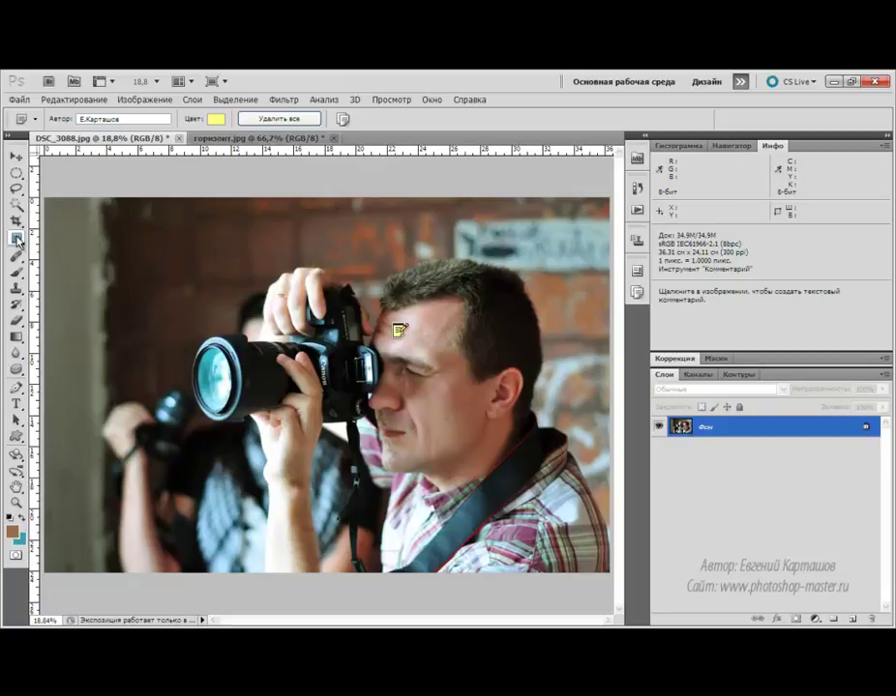
Reopen the forehead note to read its comment, close it, and delete all notes from the photo.
double_click(399, 331)
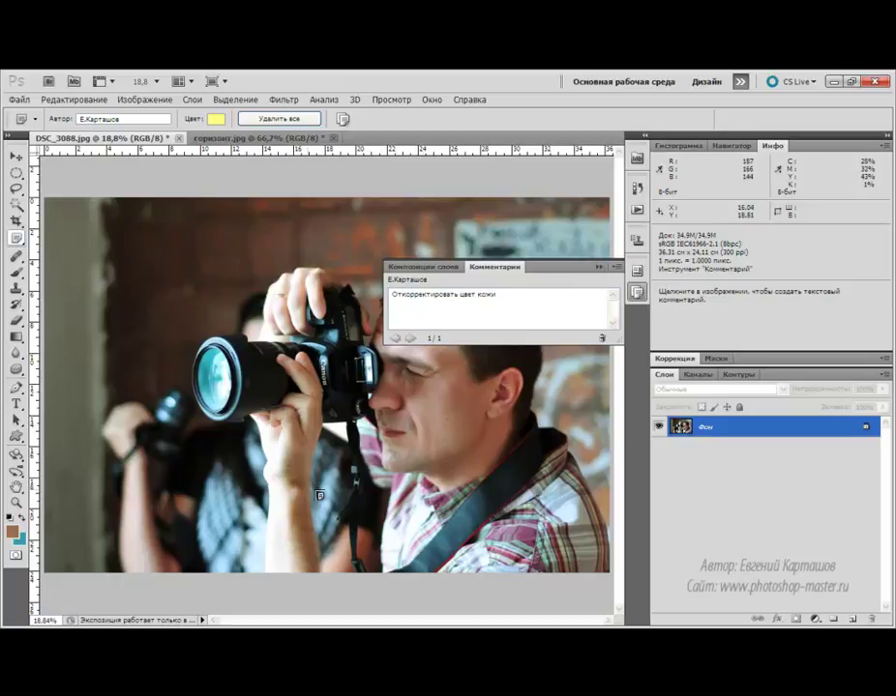
left_click(599, 269)
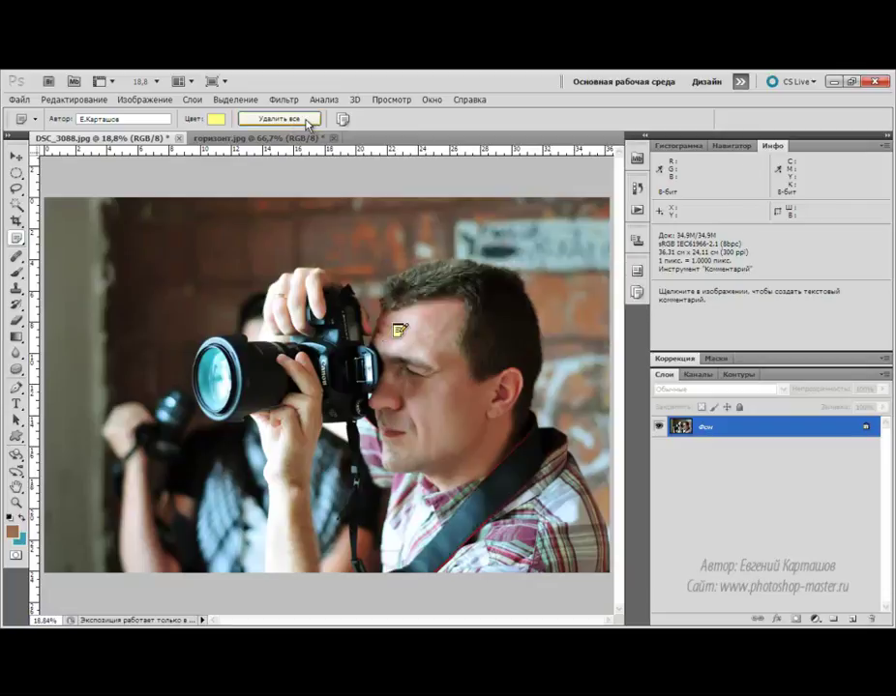
left_click(308, 123)
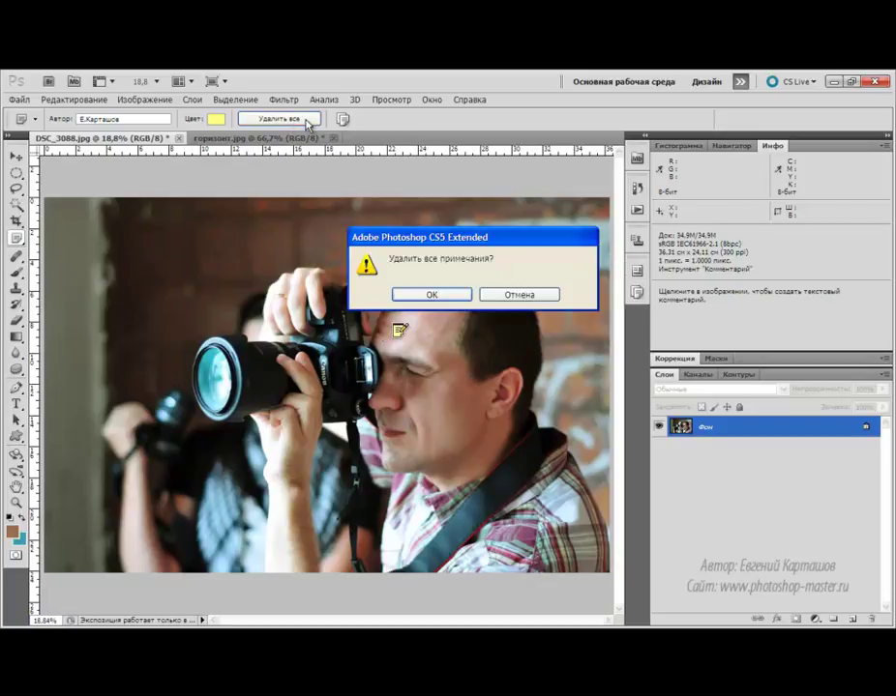
left_click(432, 295)
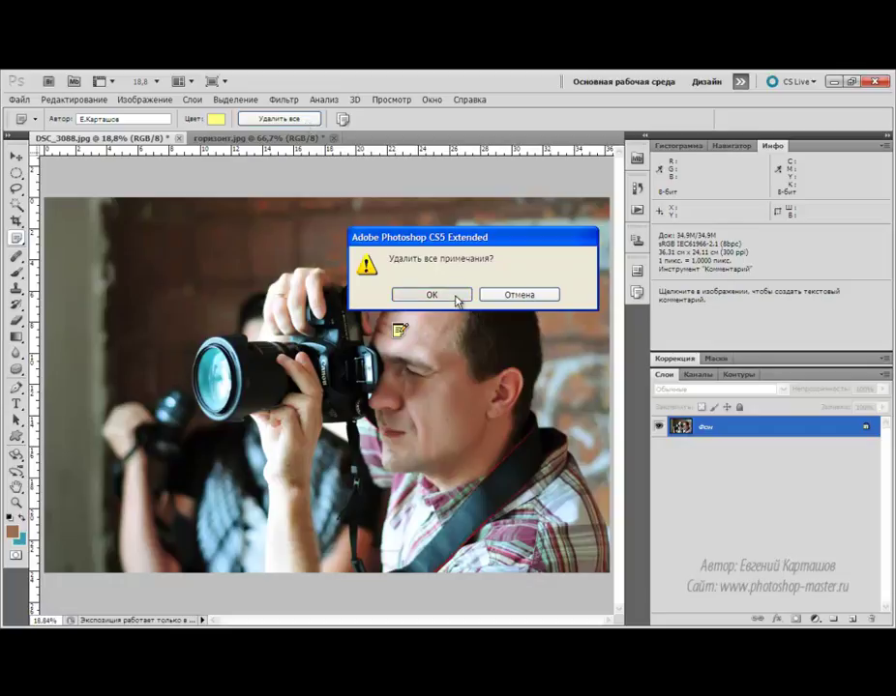
Place an empty note on the man's raised hand, delete that single note, and hide the comments.
left_click(283, 275)
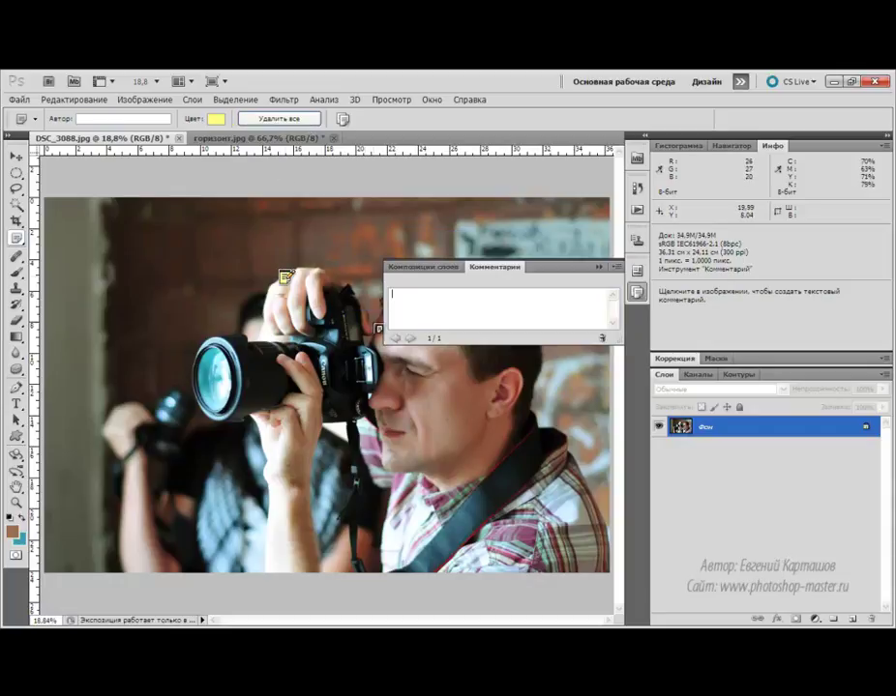
right_click(286, 278)
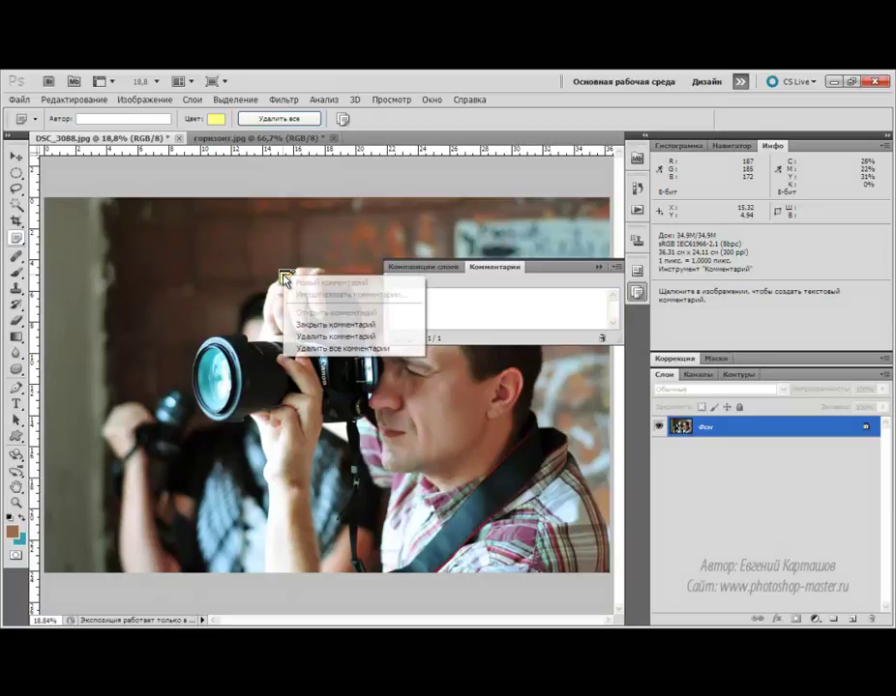
left_click(308, 337)
left_click(431, 296)
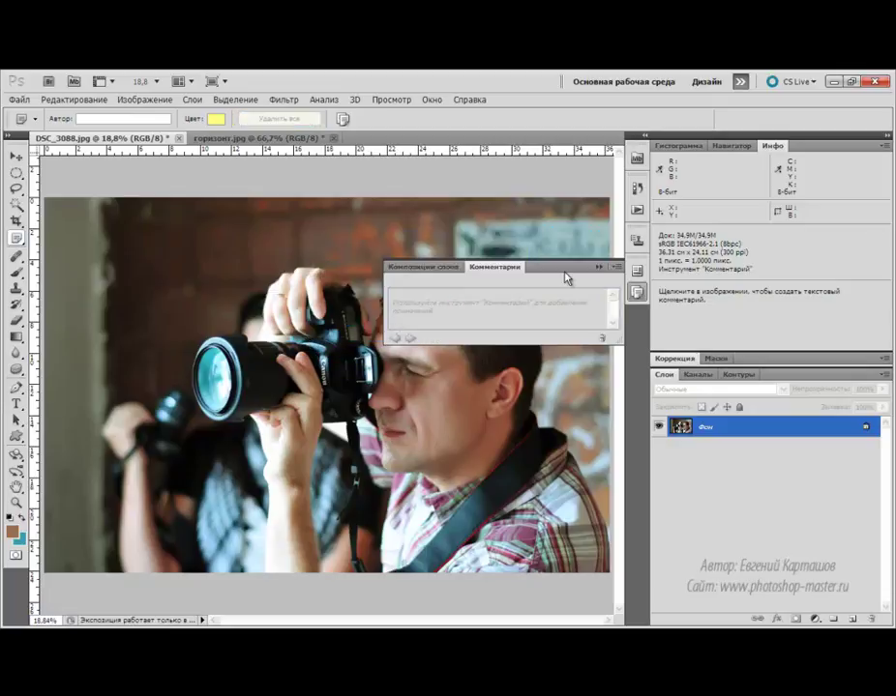
left_click(600, 268)
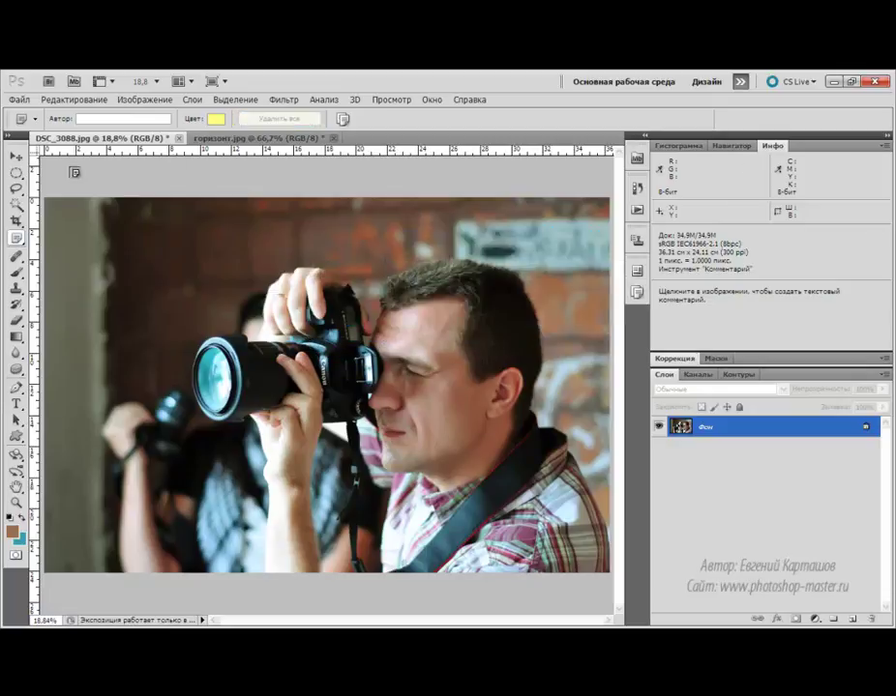
Place 30 numbered marks in rows across the photo with the Count tool, and hide and redisplay the count group.
left_click(18, 241)
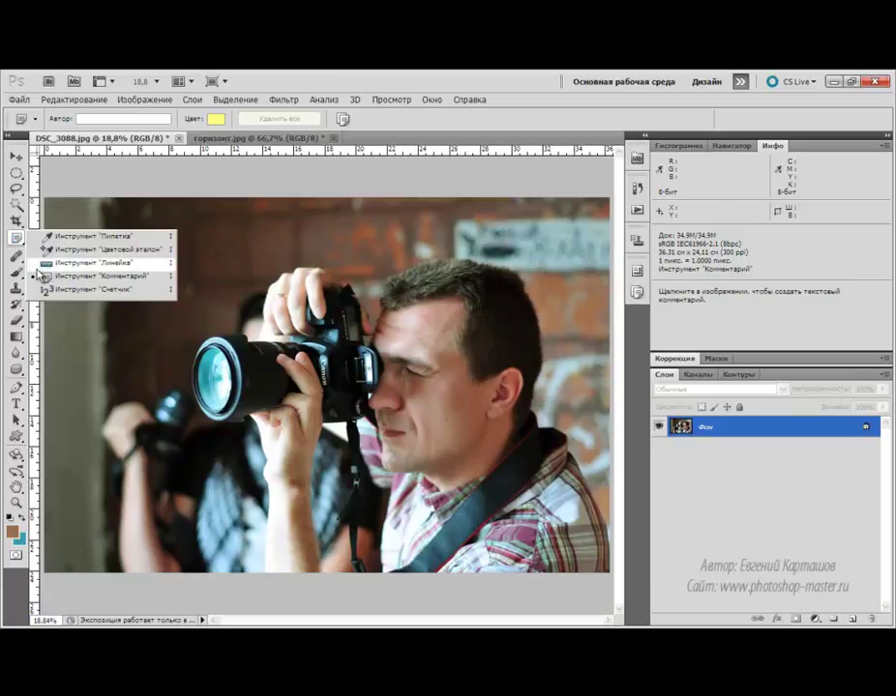
left_click(58, 292)
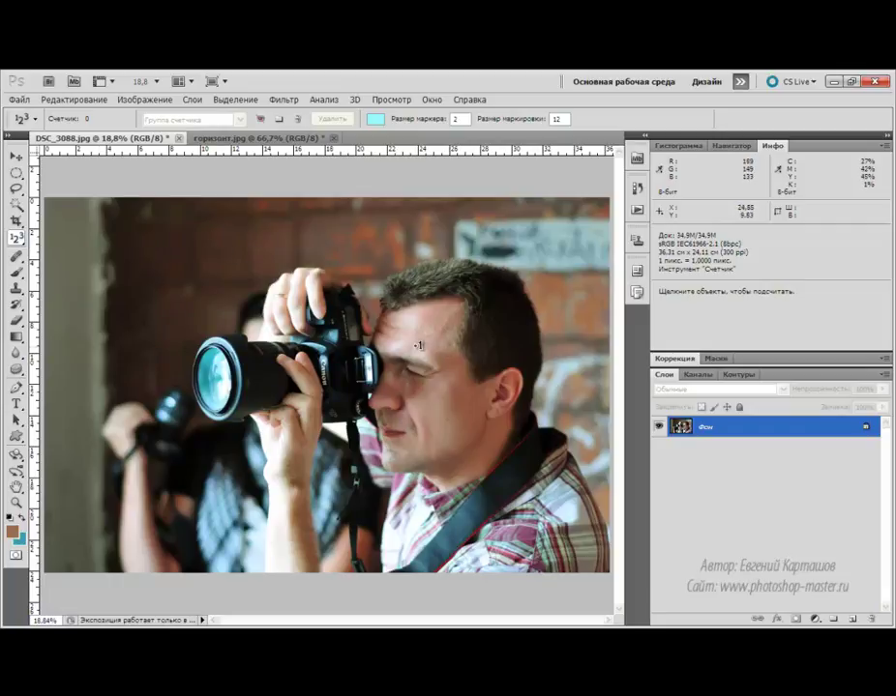
left_click(159, 253)
left_click(213, 252)
left_click(272, 250)
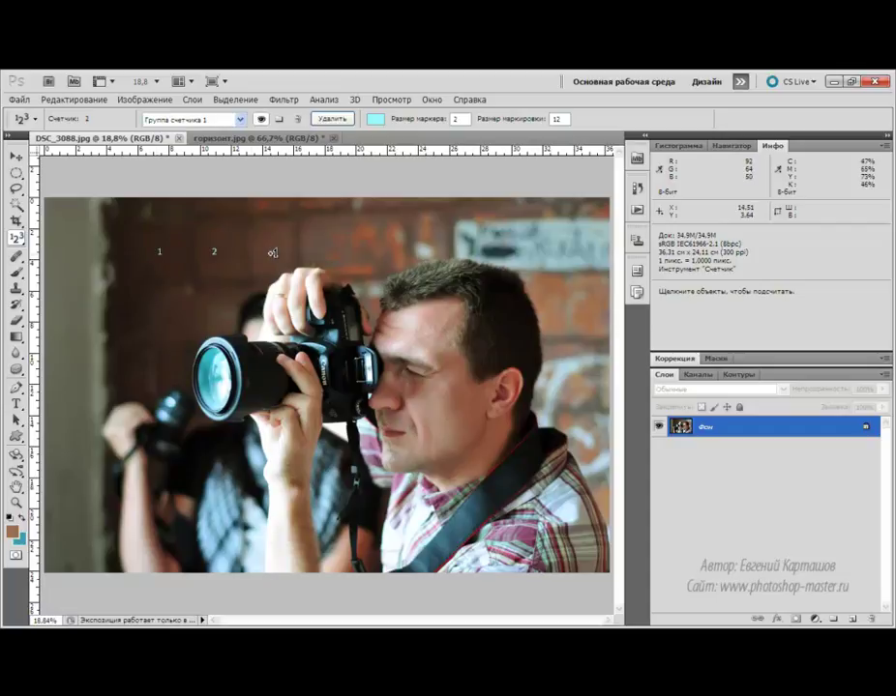
left_click(349, 239)
left_click(431, 236)
left_click(491, 237)
left_click(577, 236)
left_click(581, 296)
left_click(553, 303)
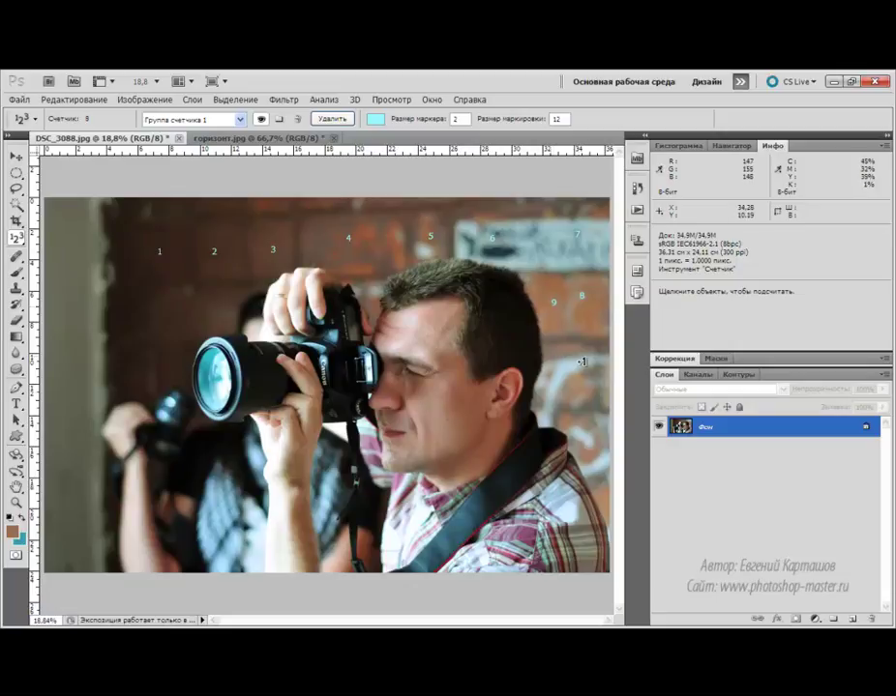
left_click(586, 371)
left_click(559, 389)
left_click(375, 290)
left_click(241, 305)
left_click(160, 311)
left_click(96, 324)
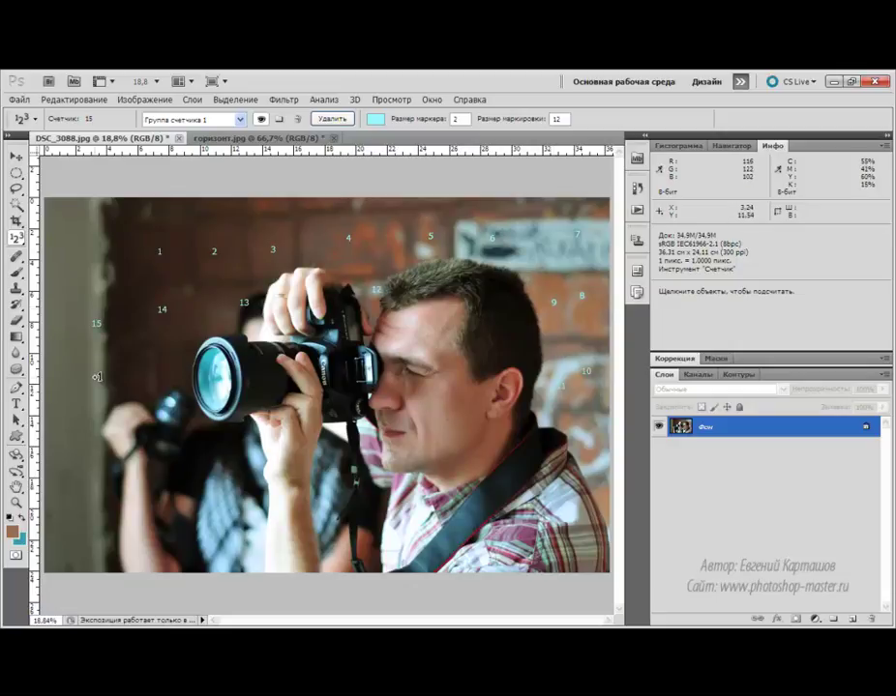
left_click(98, 374)
left_click(155, 372)
left_click(230, 373)
left_click(320, 373)
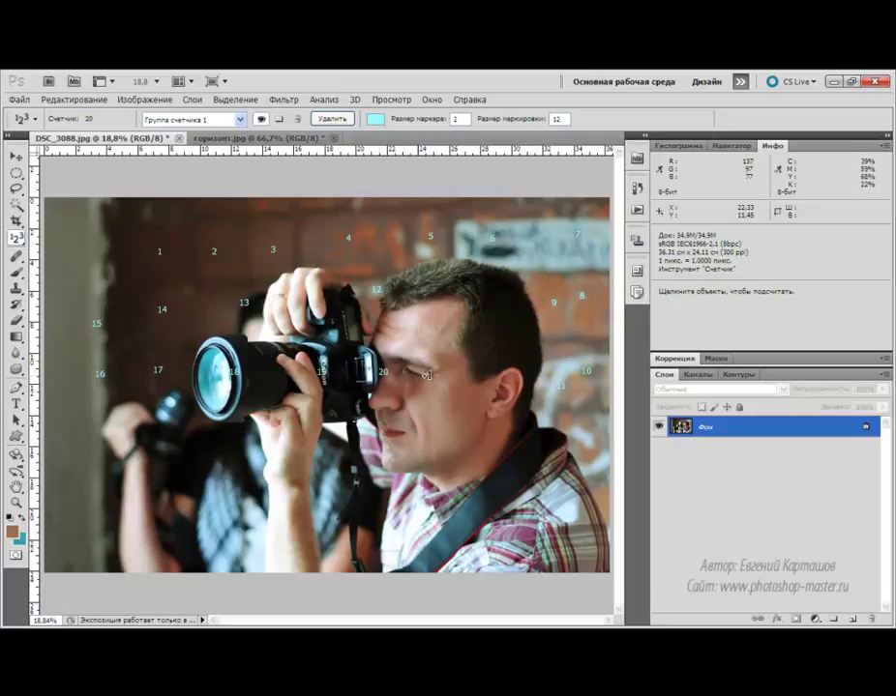
left_click(380, 373)
left_click(448, 369)
left_click(518, 358)
left_click(578, 412)
left_click(459, 486)
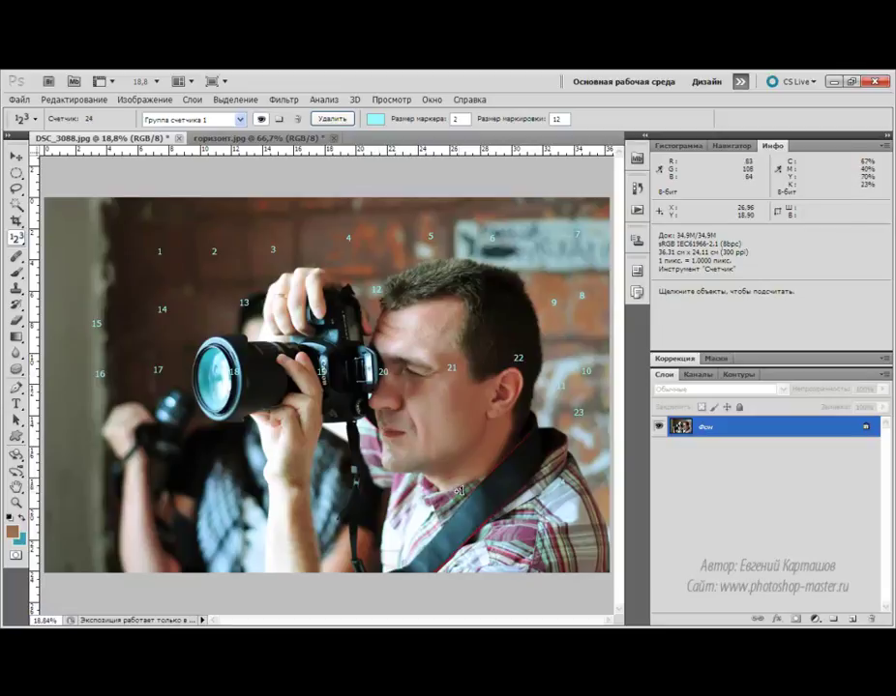
left_click(374, 477)
left_click(244, 484)
left_click(249, 484)
left_click(182, 482)
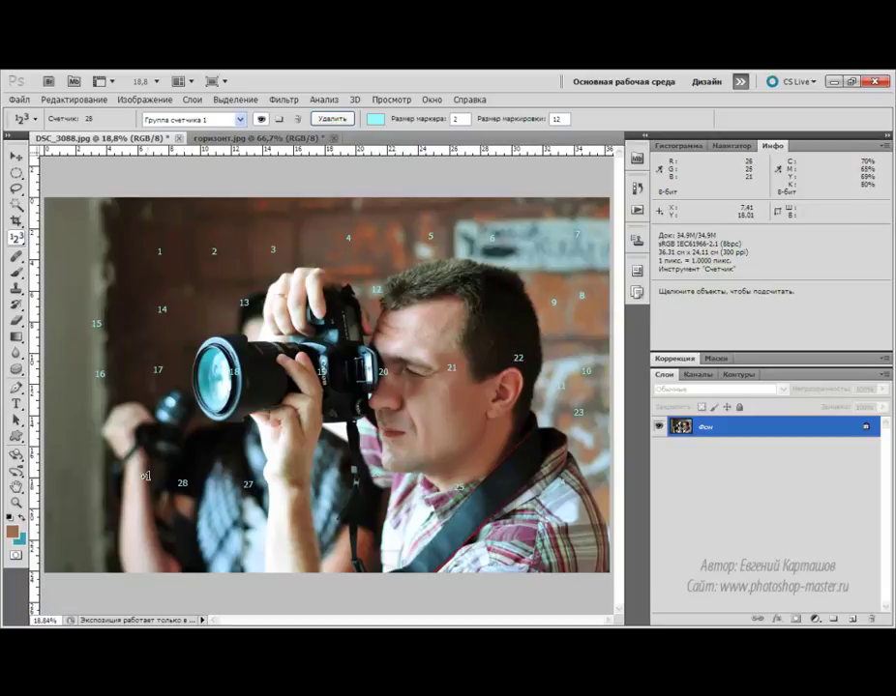
left_click(122, 473)
left_click(89, 475)
left_click(264, 119)
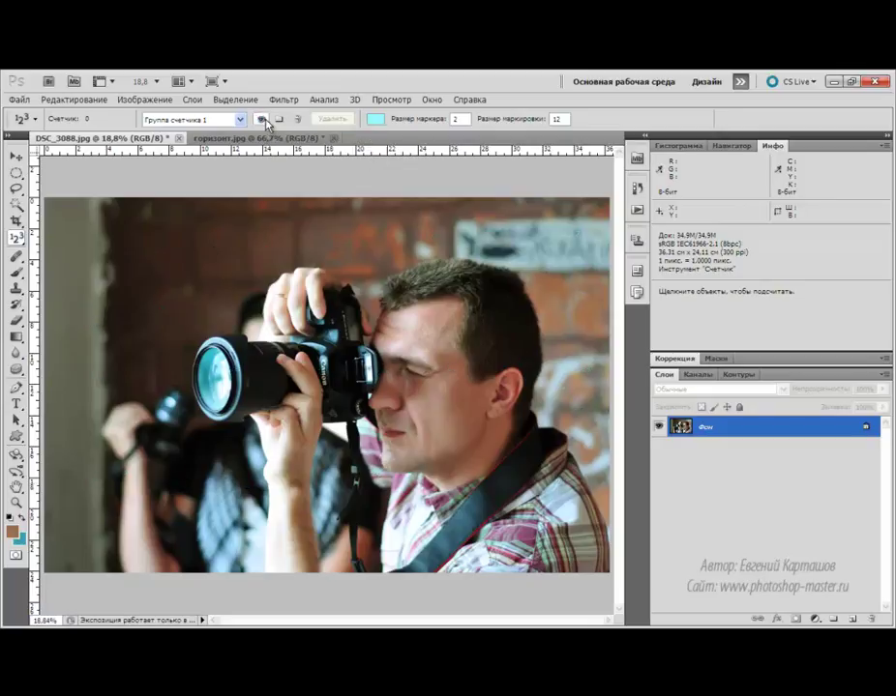
left_click(264, 120)
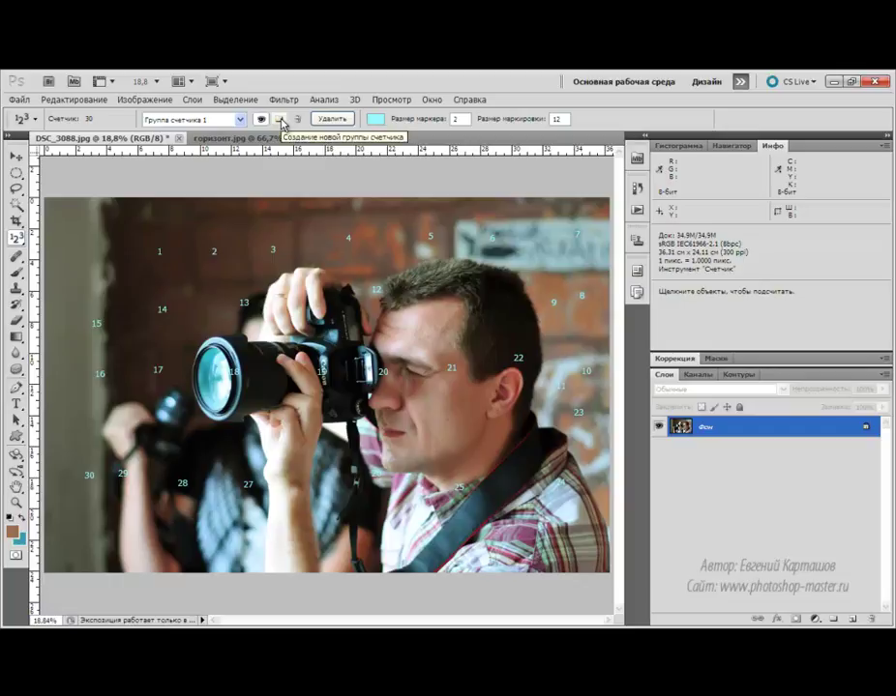
Open the naming dialog for a new count group, cancel it, and clear all count marks from the photo.
left_click(281, 120)
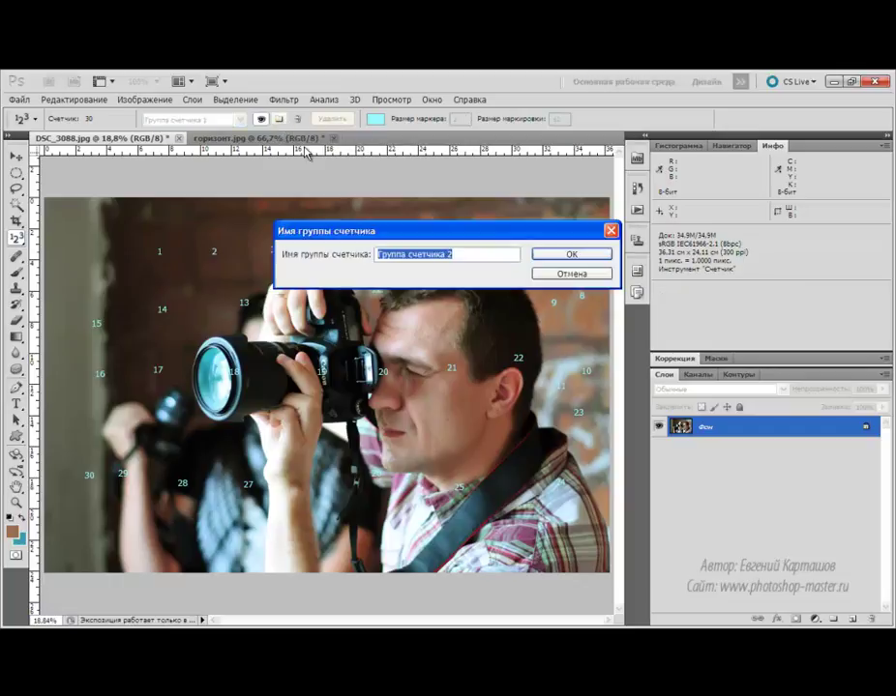
left_click(571, 277)
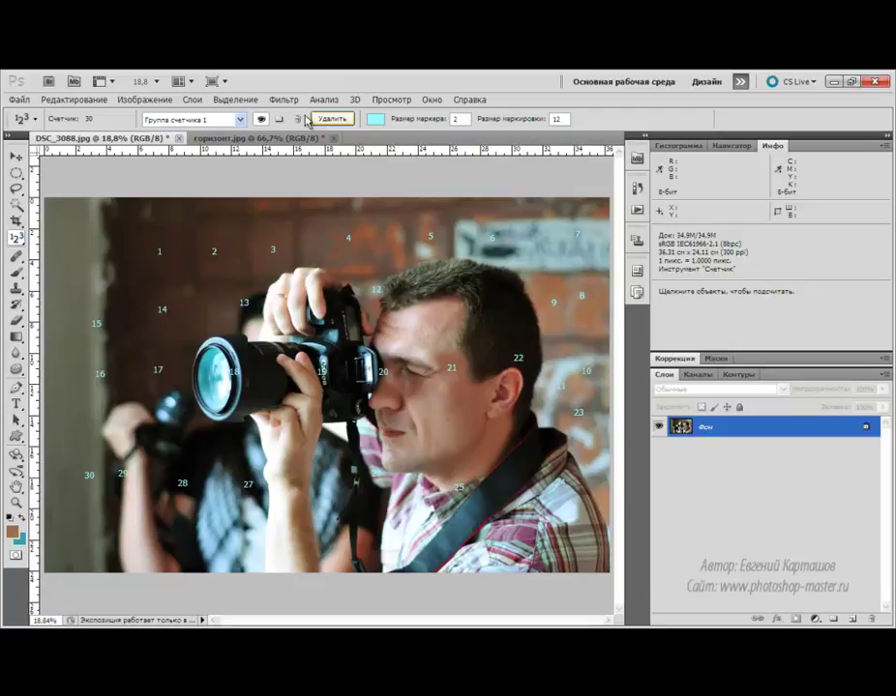
left_click(35, 121)
left_click(34, 121)
left_click(331, 120)
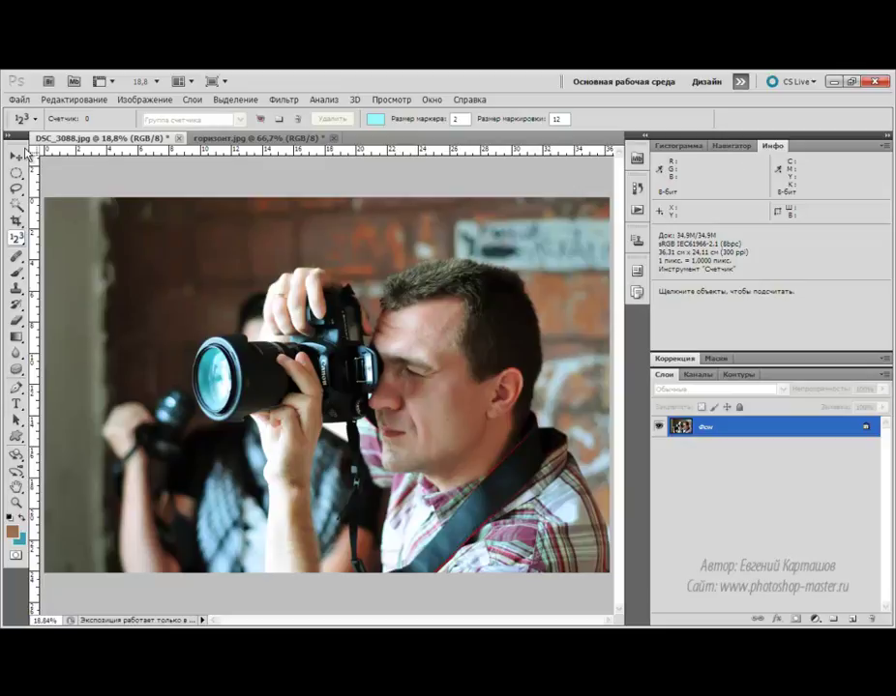
Hide the rulers around the photo and display them again.
left_click(392, 100)
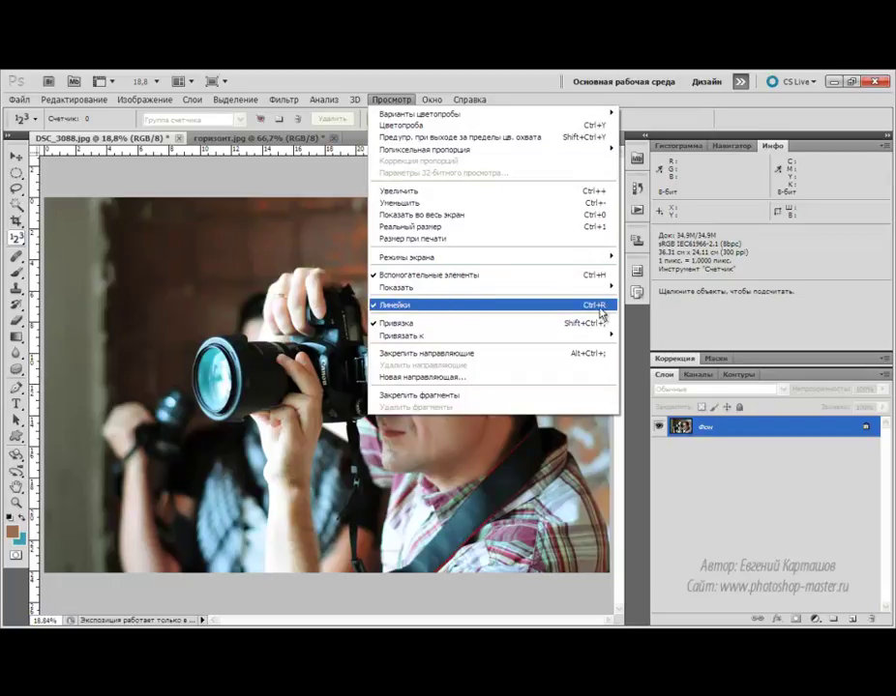
left_click(402, 305)
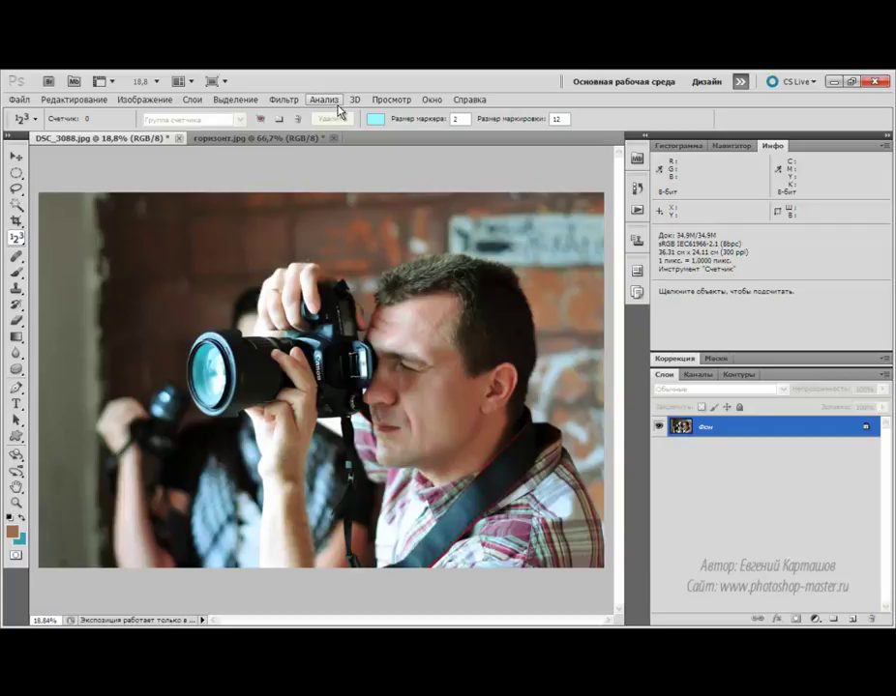
left_click(383, 103)
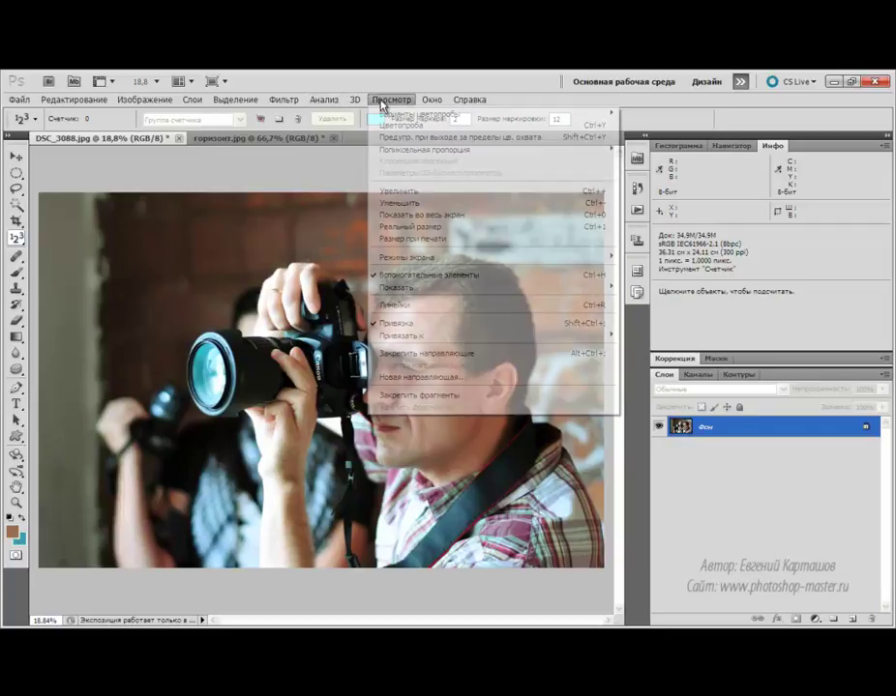
left_click(404, 305)
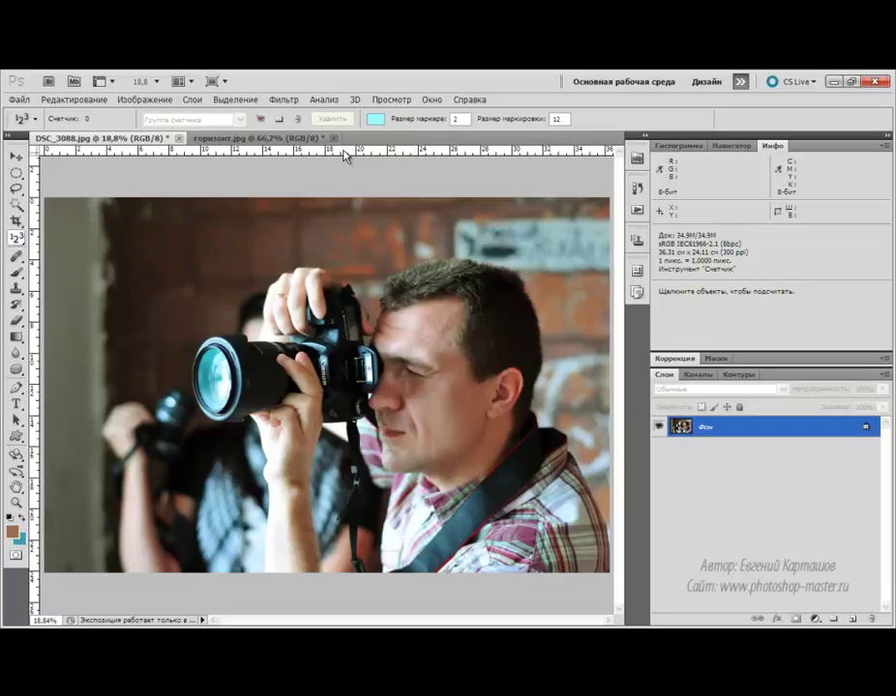
Place two horizontal guides: one at about 4 cm above the man's raised hand, the other along the upper edge of the lens.
left_click_drag(344, 155, 340, 259)
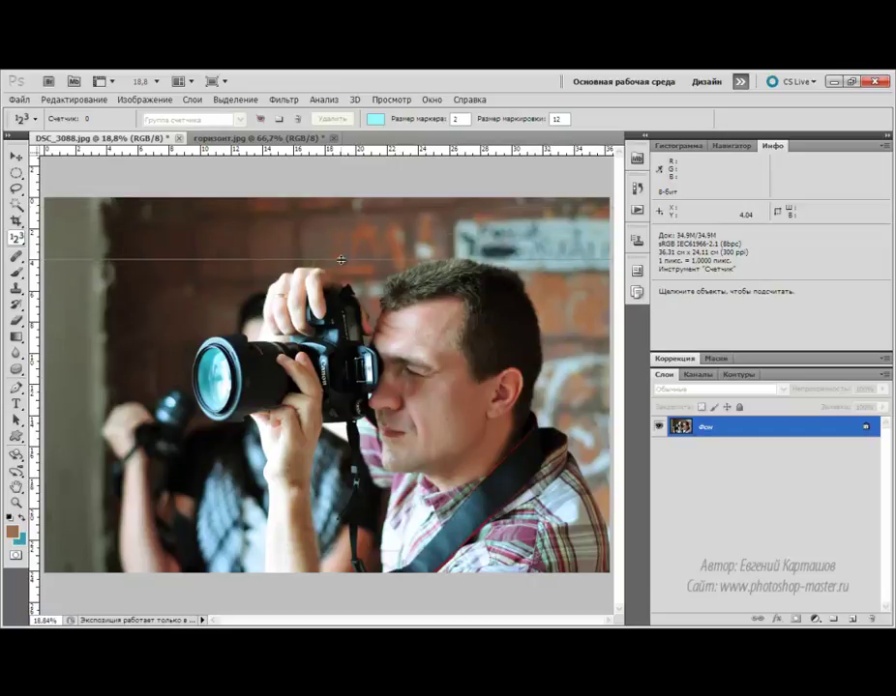
left_click_drag(341, 259, 341, 259)
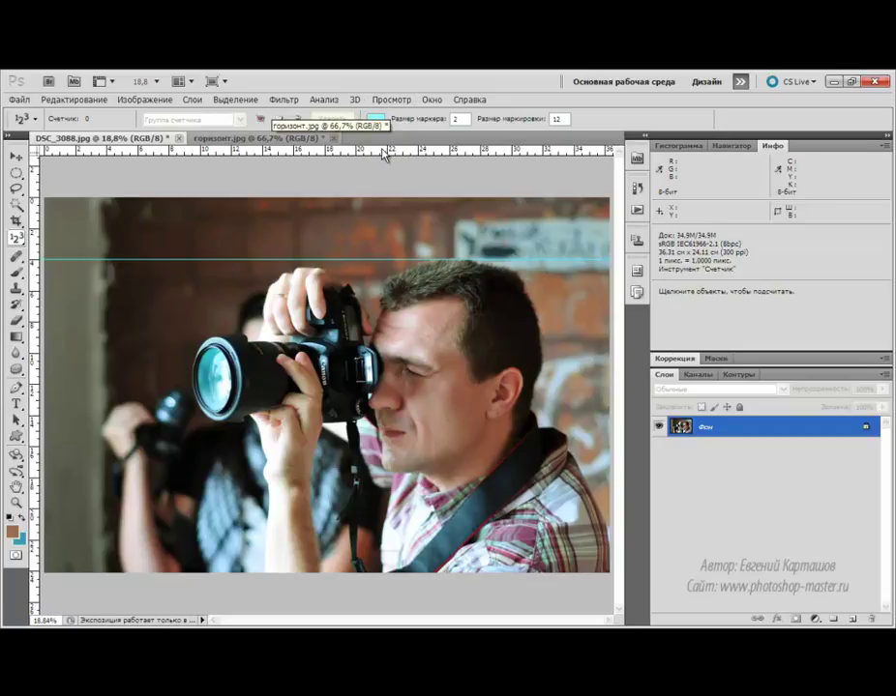
left_click_drag(383, 153, 363, 346)
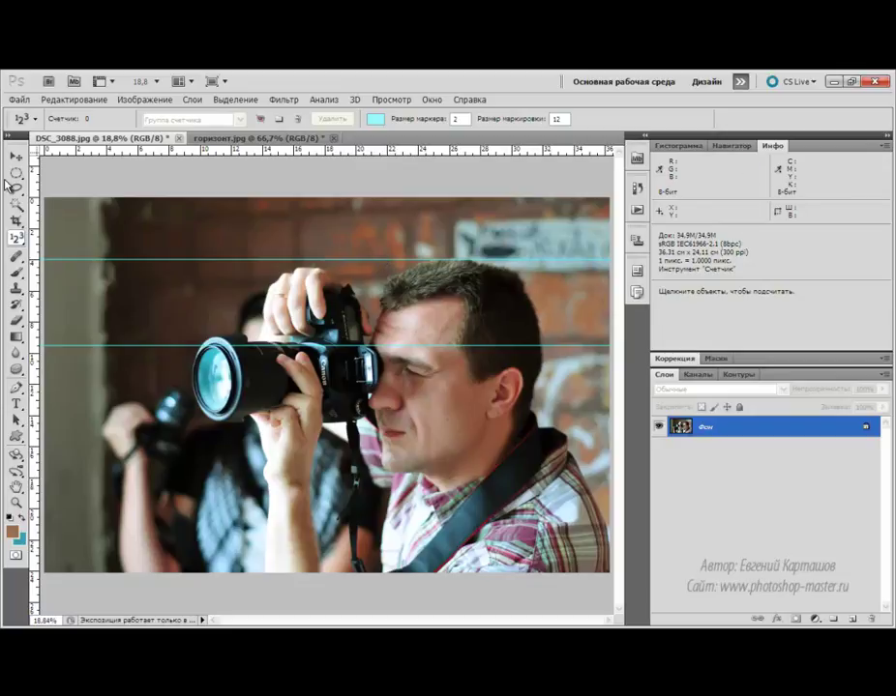
With the Elliptical Marquee tool active, move the upper horizontal guide down to the lower edge of the lens glass.
key("shift+m")
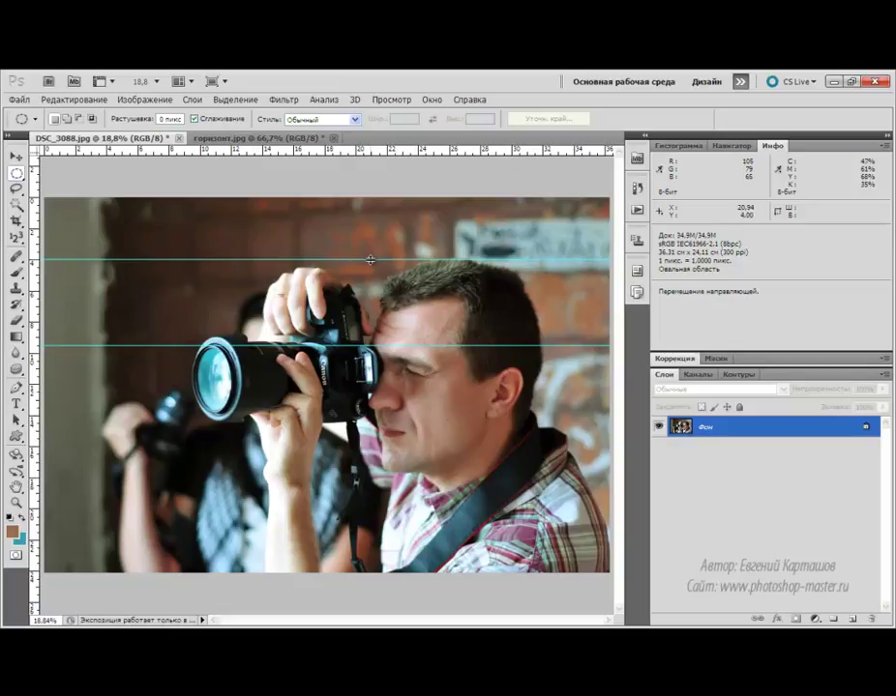
left_click_drag(371, 261, 361, 415)
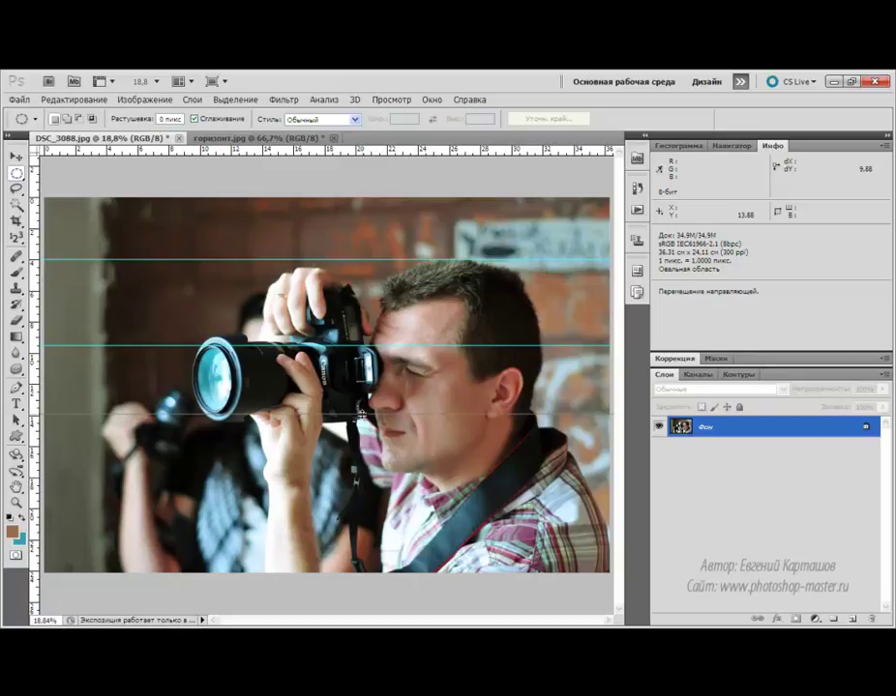
left_click_drag(361, 415, 361, 410)
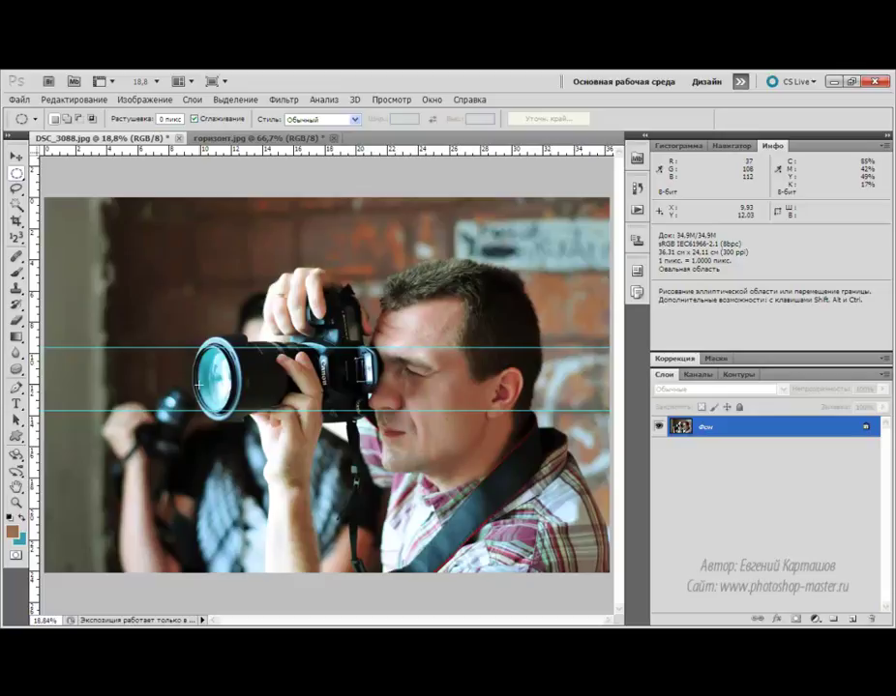
Place two vertical guides along the left and right edges of the lens glass.
key("ctrl")
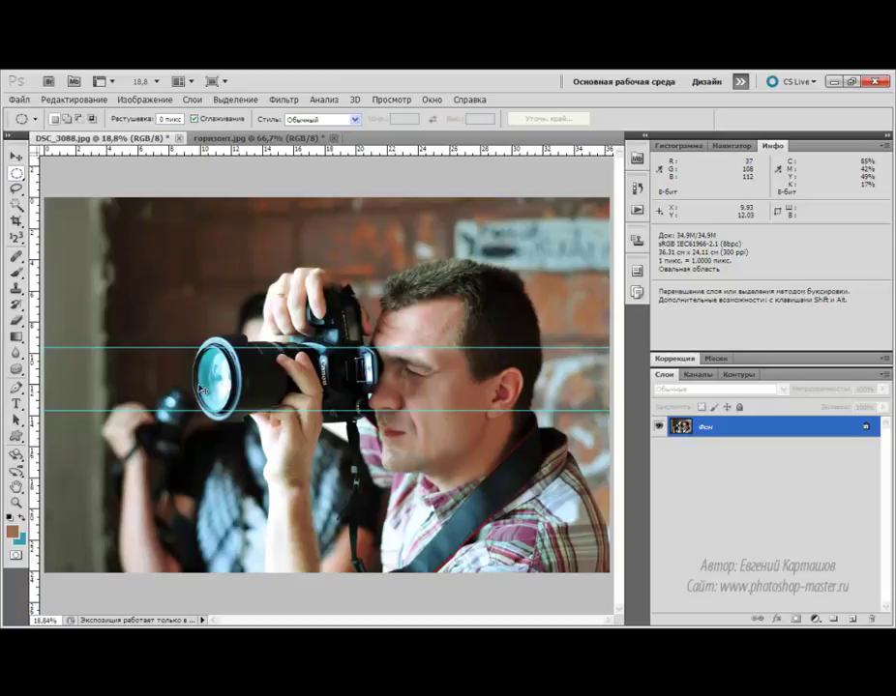
key("ctrl+plus")
key("ctrl+plus")
key("ctrl+plus")
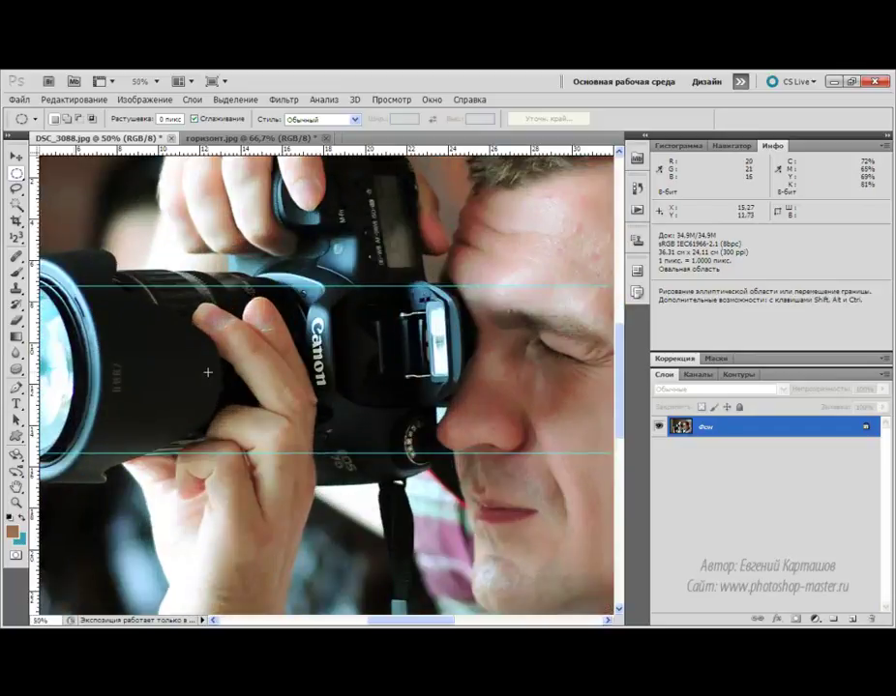
key("space")
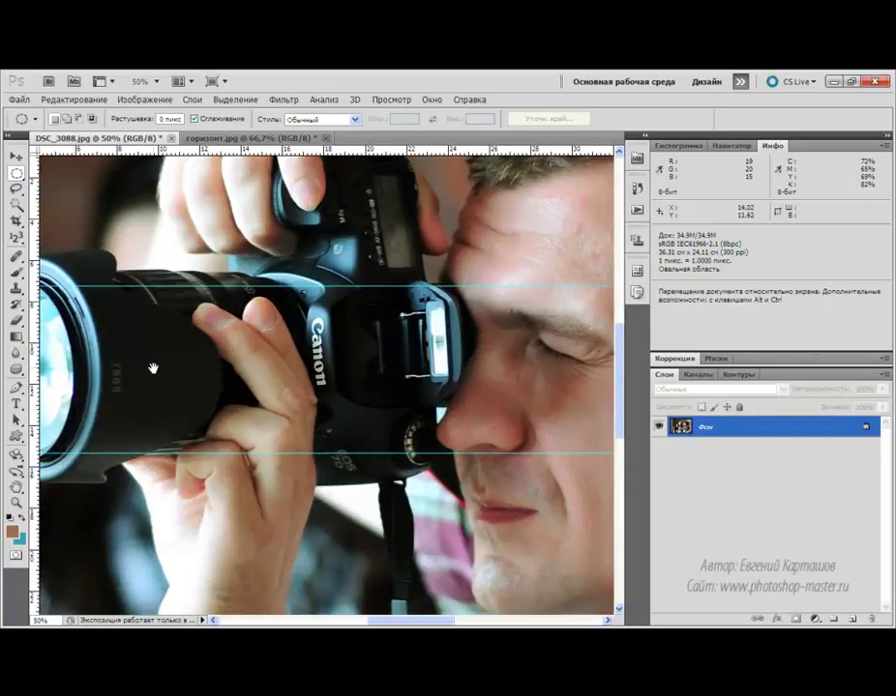
left_click_drag(153, 368, 440, 392)
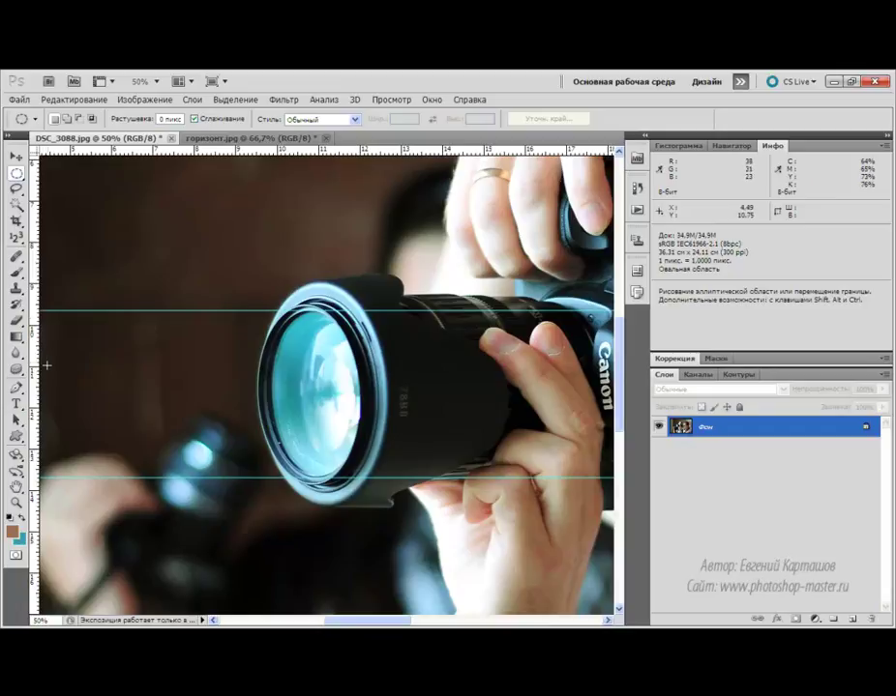
left_click_drag(37, 372, 270, 394)
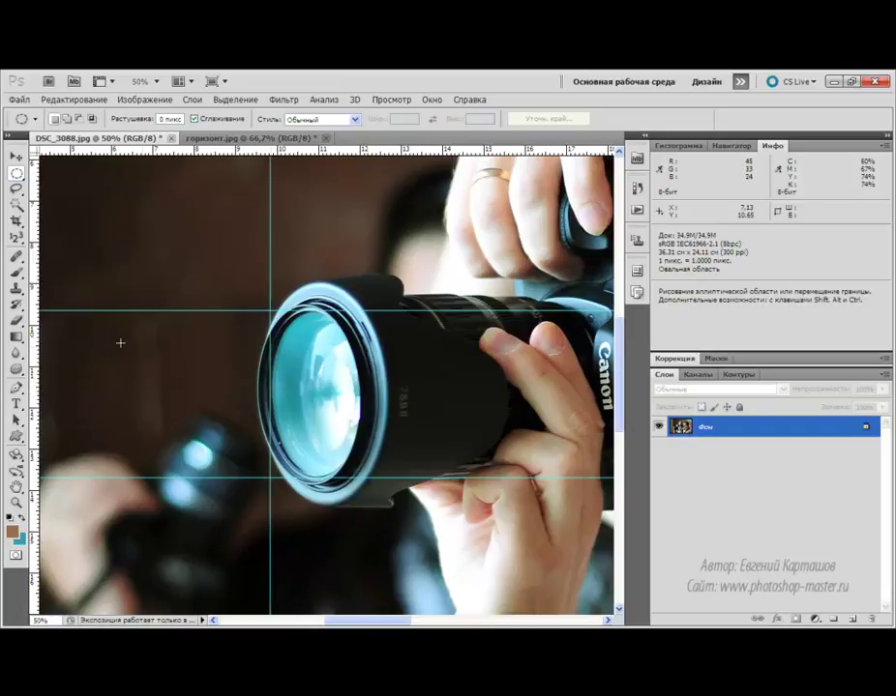
left_click_drag(33, 368, 360, 388)
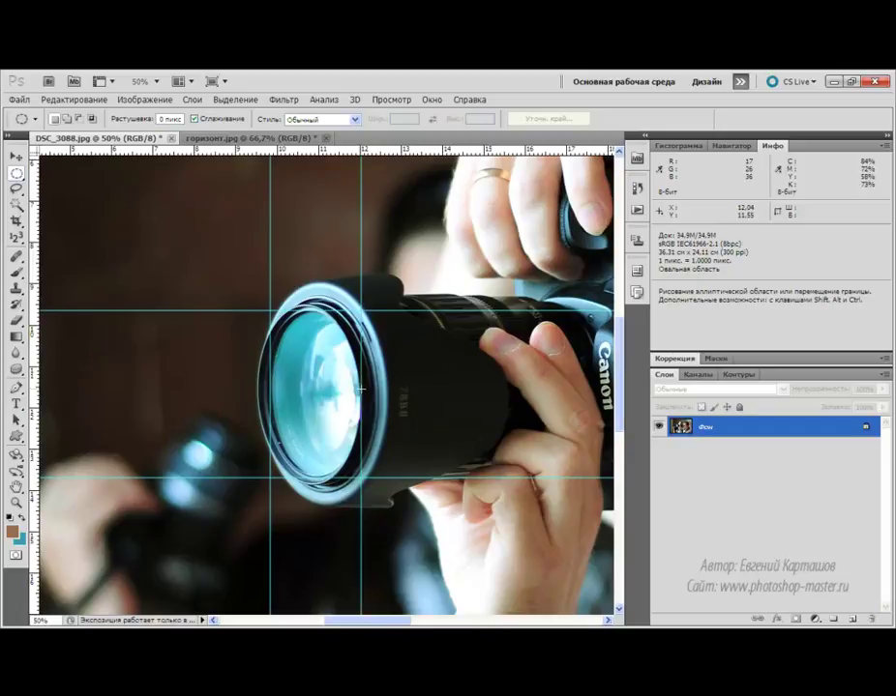
Draw an elliptical selection of about 2.05 × 4.05 cm around the lens glass, starting where the upper and left guides cross.
left_click(15, 175)
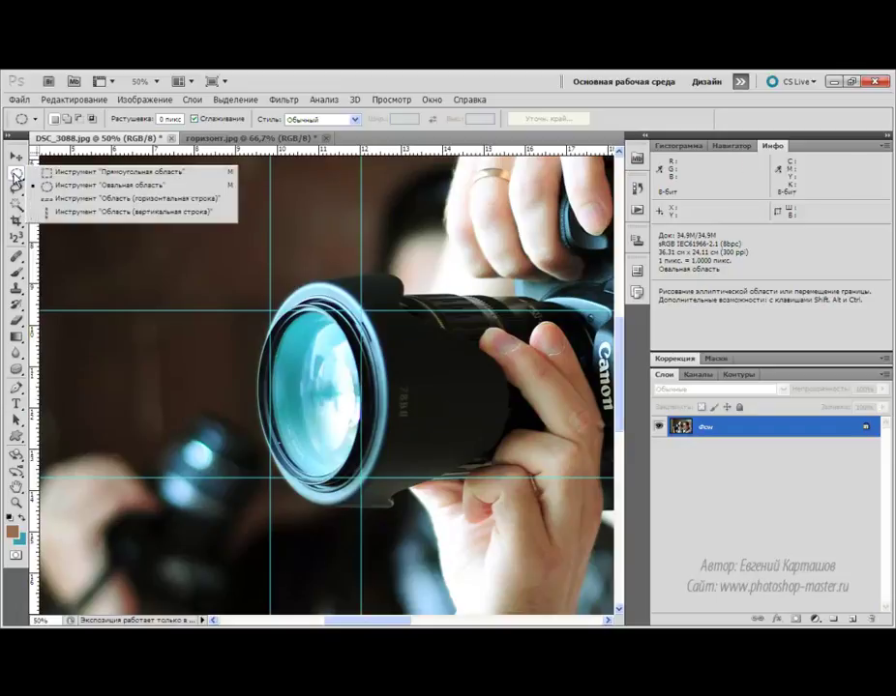
left_click(58, 185)
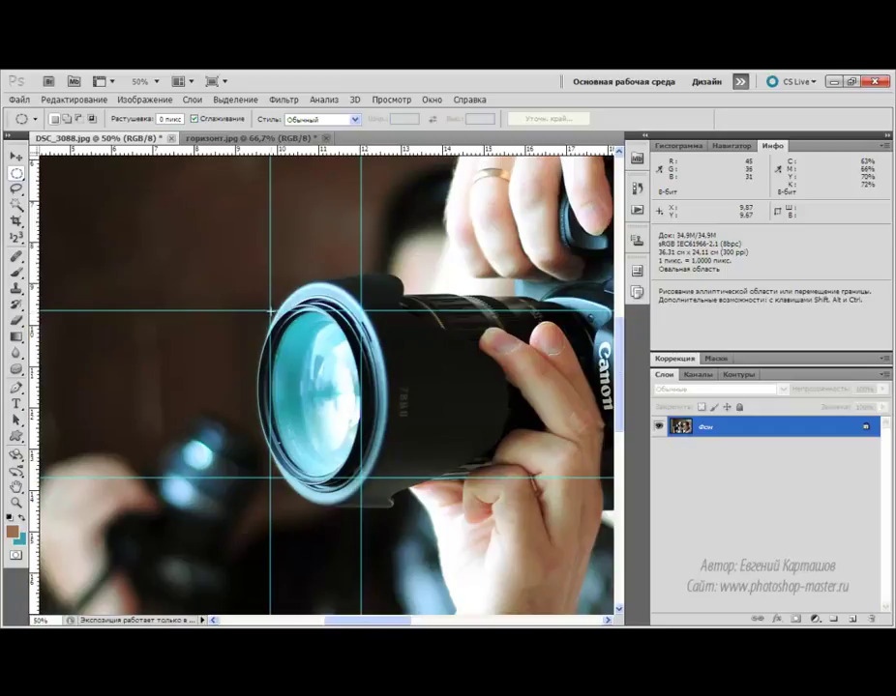
left_click_drag(271, 311, 356, 476)
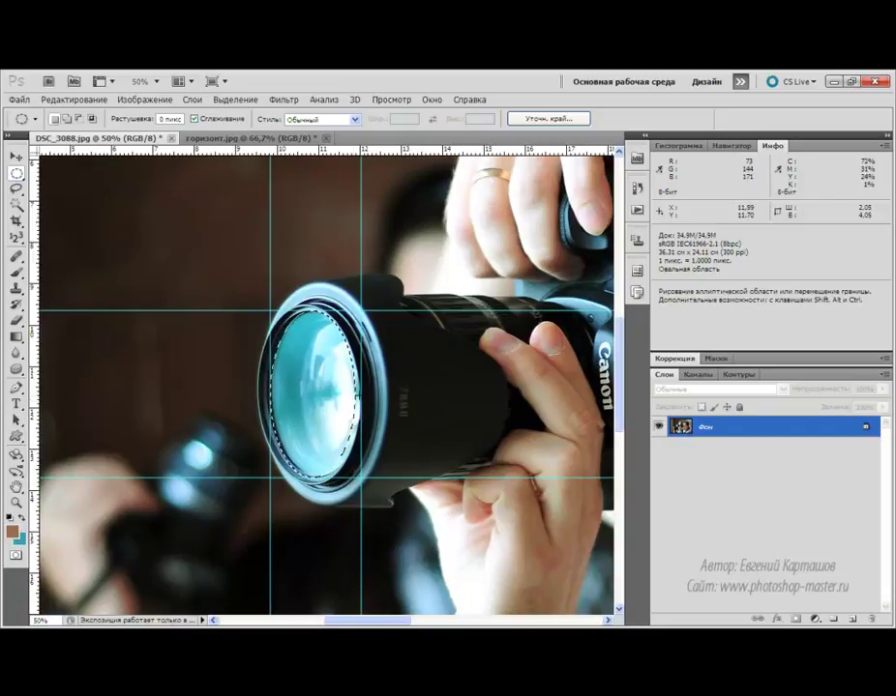
Transform the selection to 107.44% width so it snaps to the right guide, review the Snap To options, and apply the transformation.
right_click(314, 377)
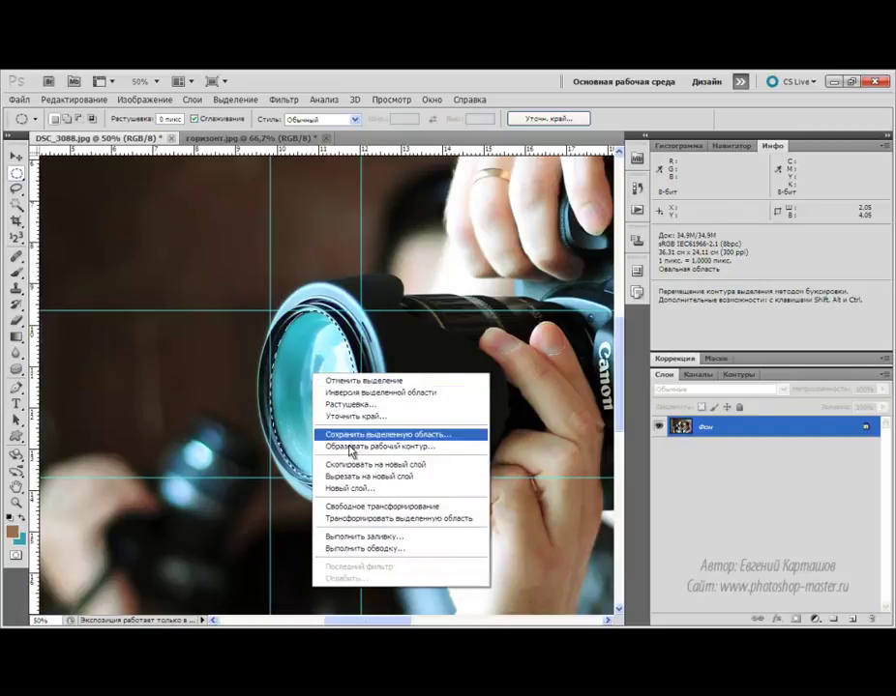
left_click(359, 519)
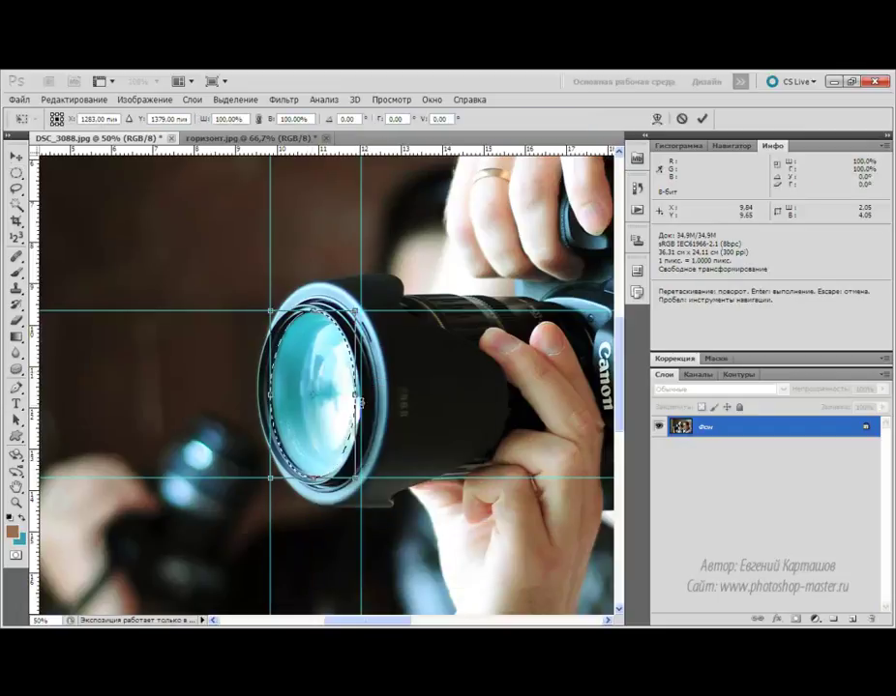
left_click_drag(358, 396, 362, 396)
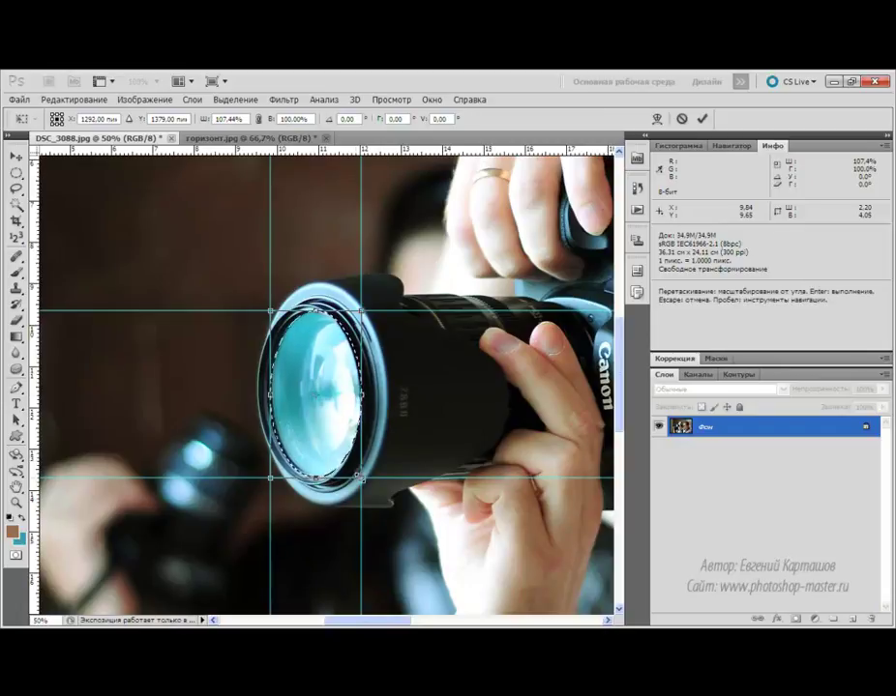
left_click(392, 100)
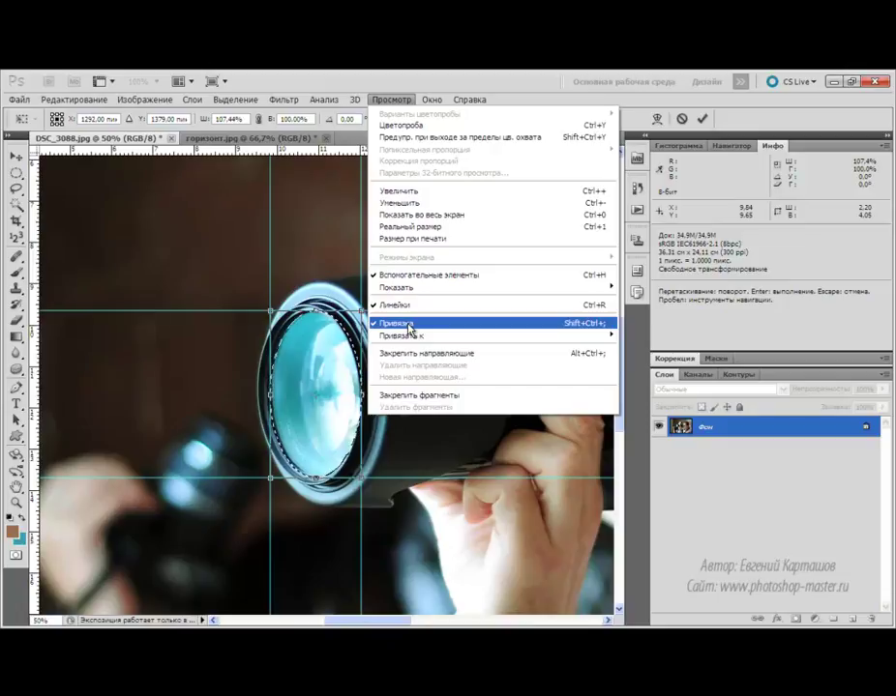
mouse_move(418, 336)
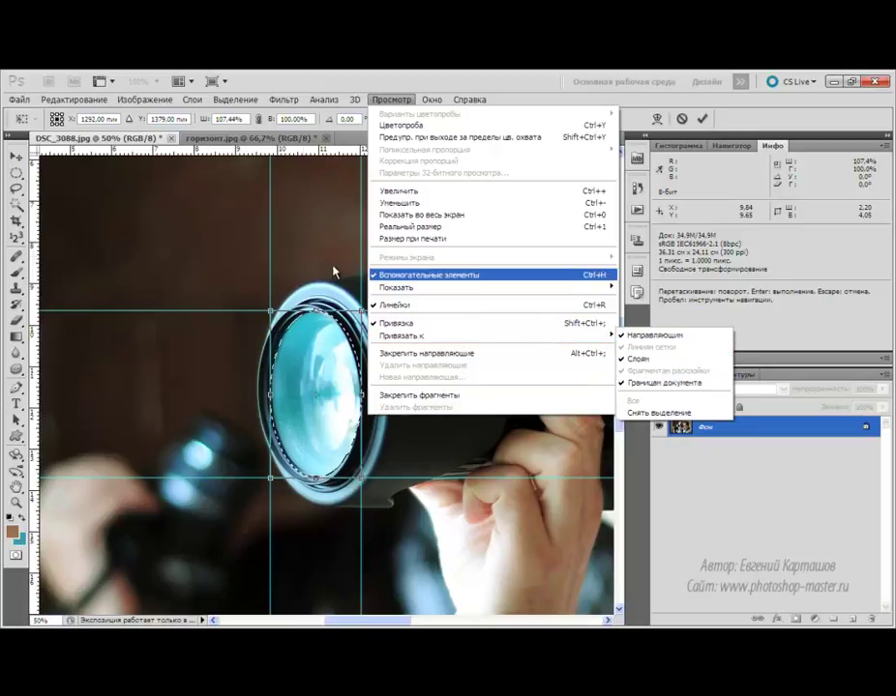
left_click(276, 344)
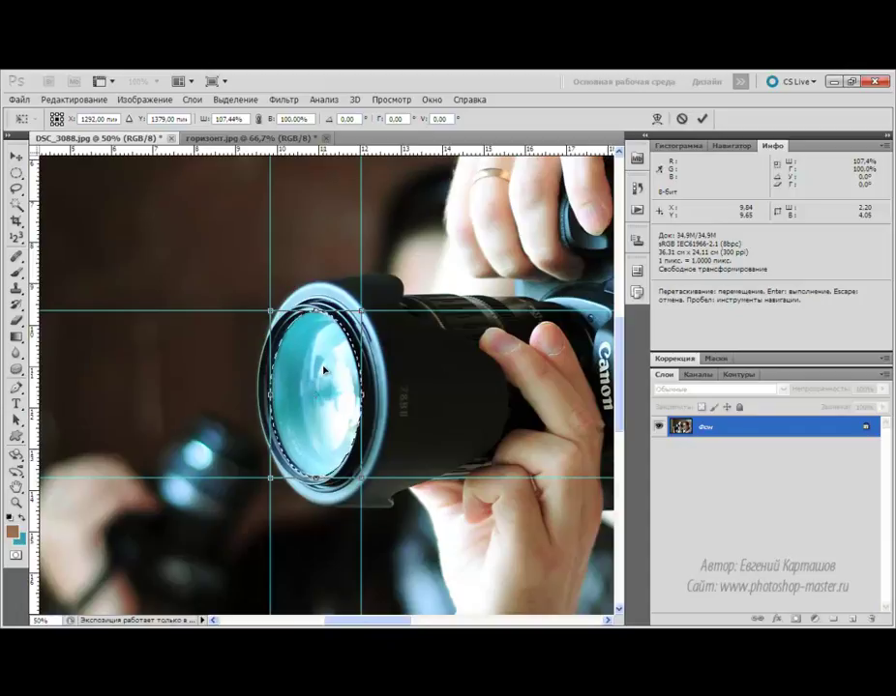
key("Return")
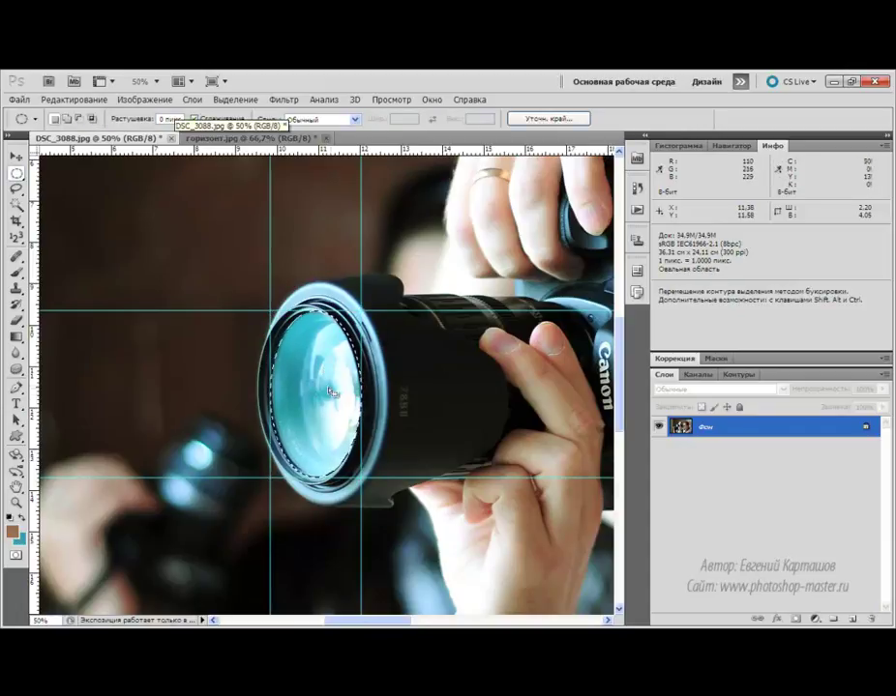
Adjust the selected lens glass with Hue/Saturation: saturation -60, hue -4, and a slightly reduced lightness.
left_click(159, 101)
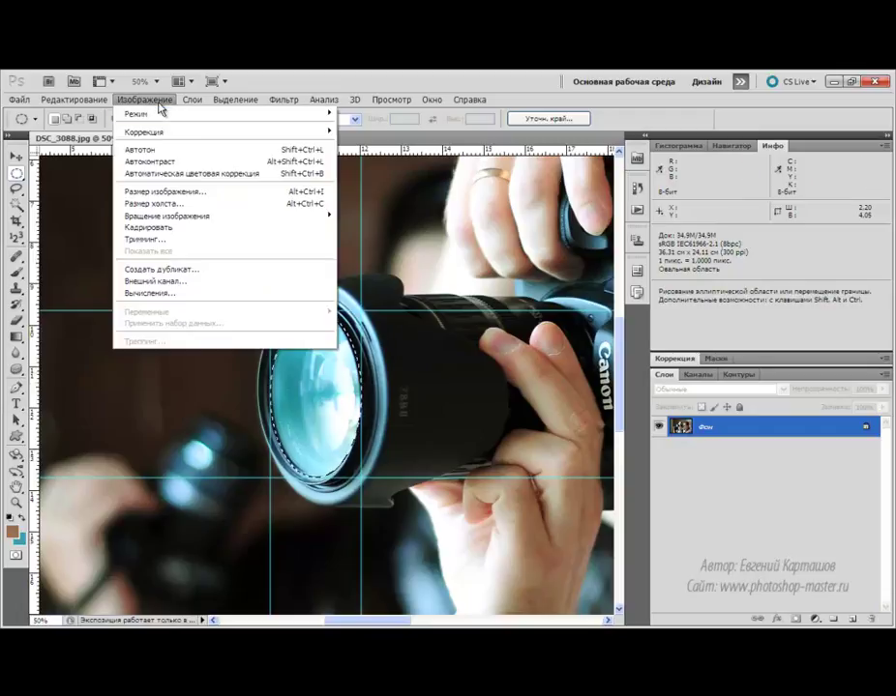
mouse_move(319, 132)
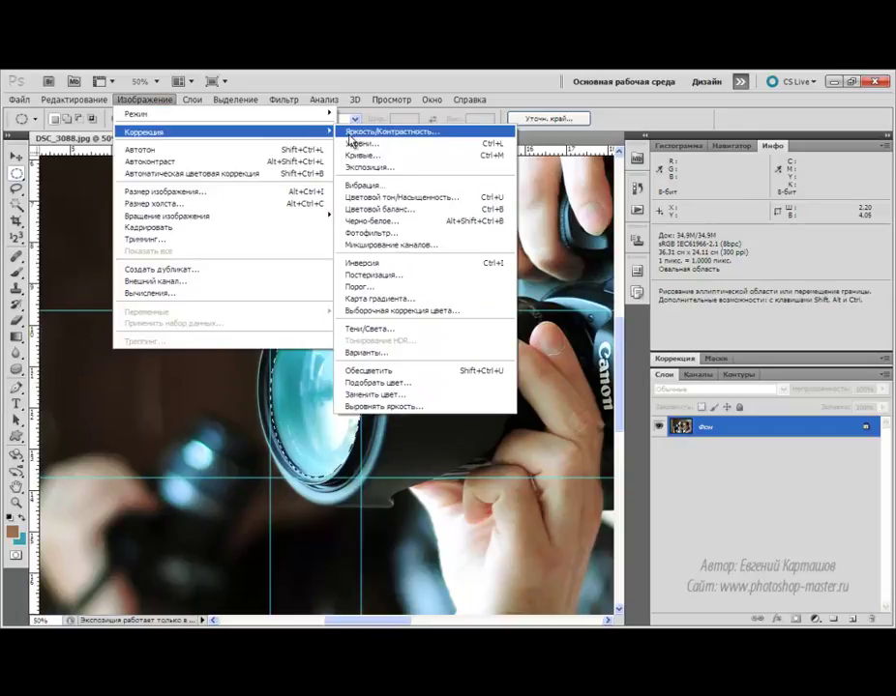
left_click(401, 196)
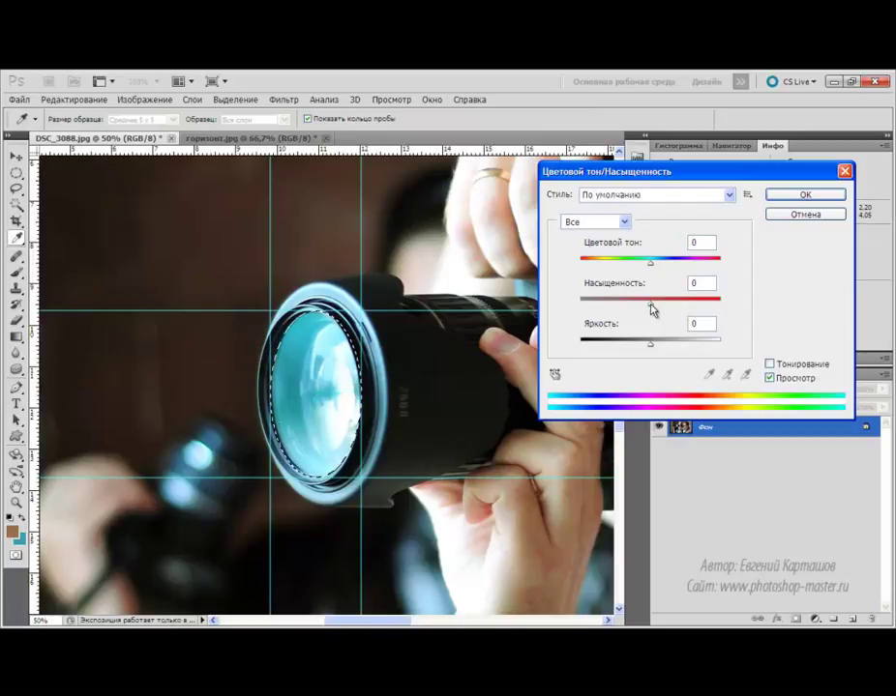
left_click_drag(651, 305, 611, 304)
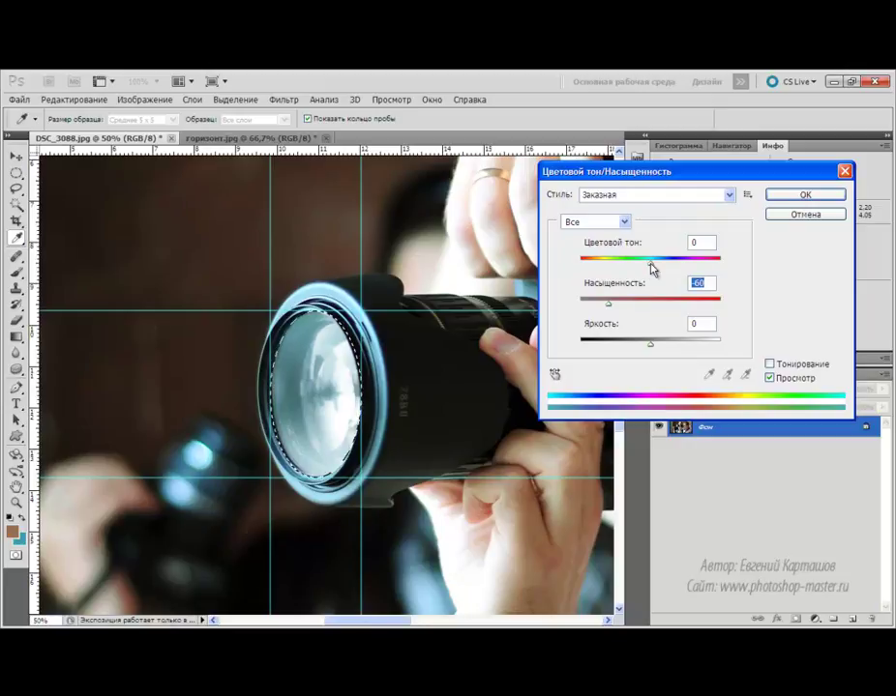
mouse_move(651, 270)
left_mouse_down()
mouse_move(622, 266)
mouse_move(699, 274)
mouse_move(706, 266)
mouse_move(644, 266)
left_mouse_up()
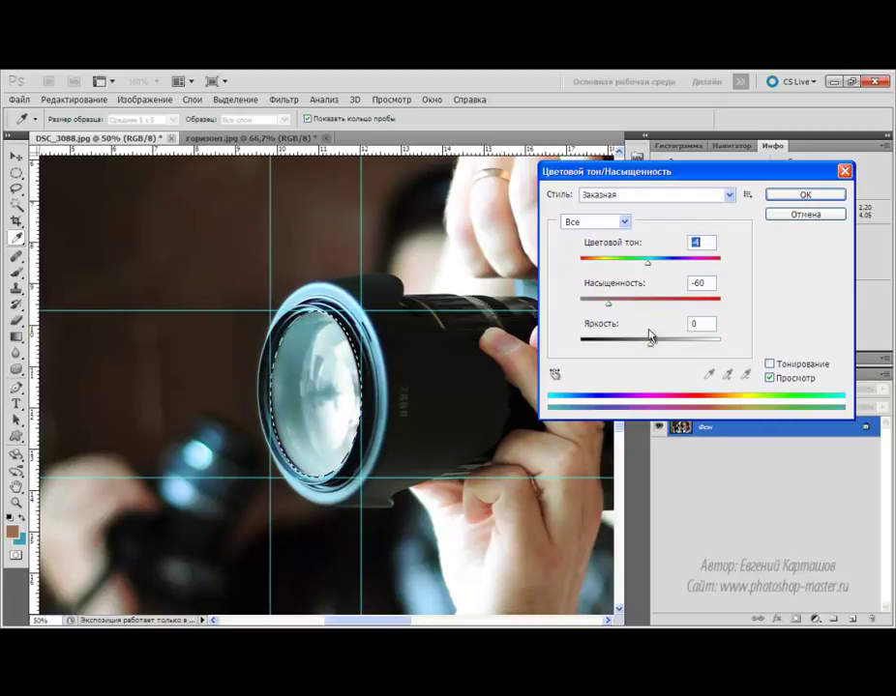
mouse_move(650, 344)
left_mouse_down()
mouse_move(686, 346)
mouse_move(616, 350)
mouse_move(634, 351)
left_mouse_up()
key("Return")
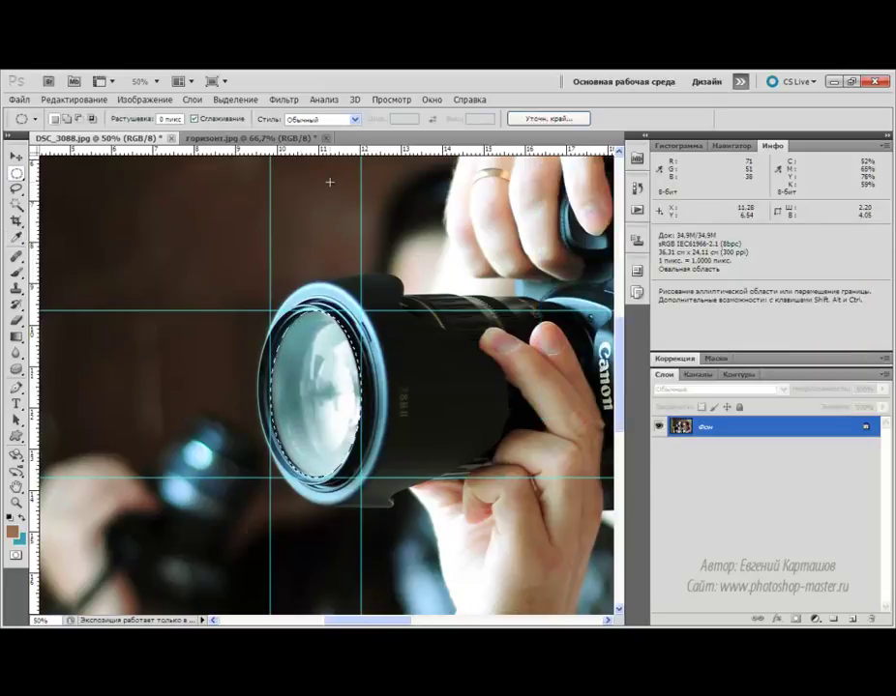
Clear all guides from the camera photo and deselect the lens glass.
left_click(392, 101)
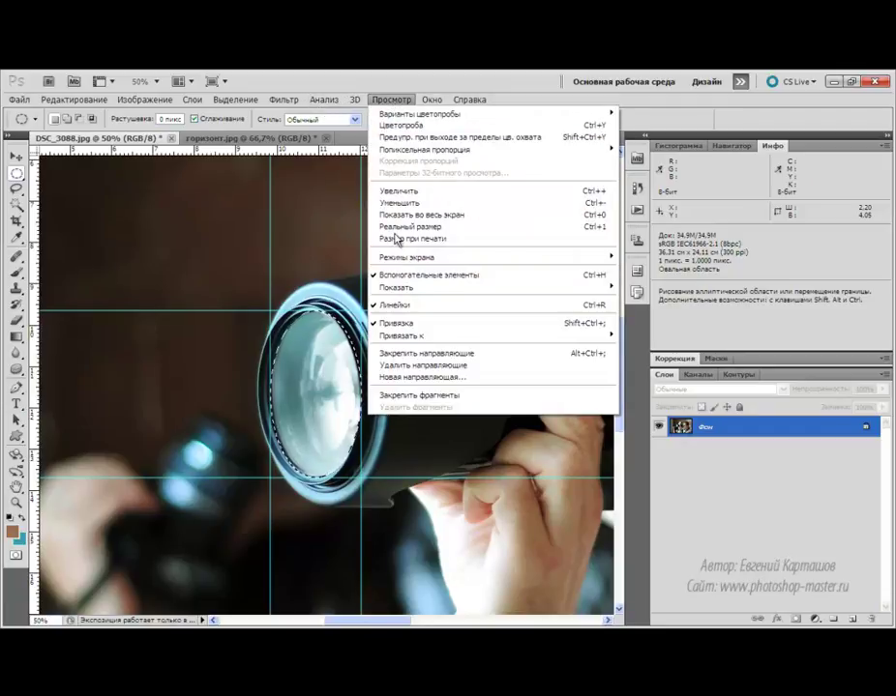
left_click(404, 367)
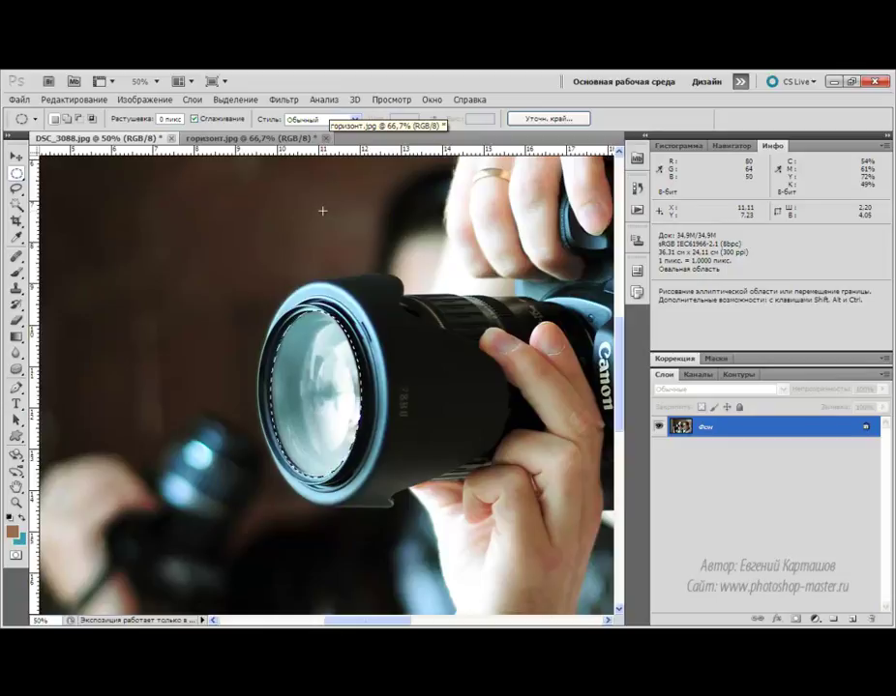
key("ctrl+d")
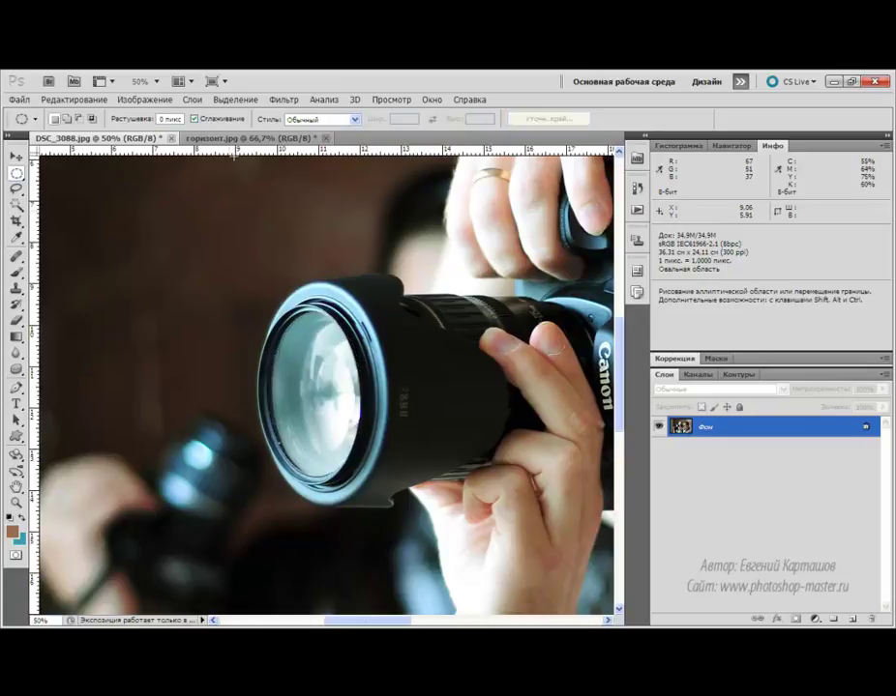
Create a new horizontal guide at the 9 cm position.
left_click(392, 99)
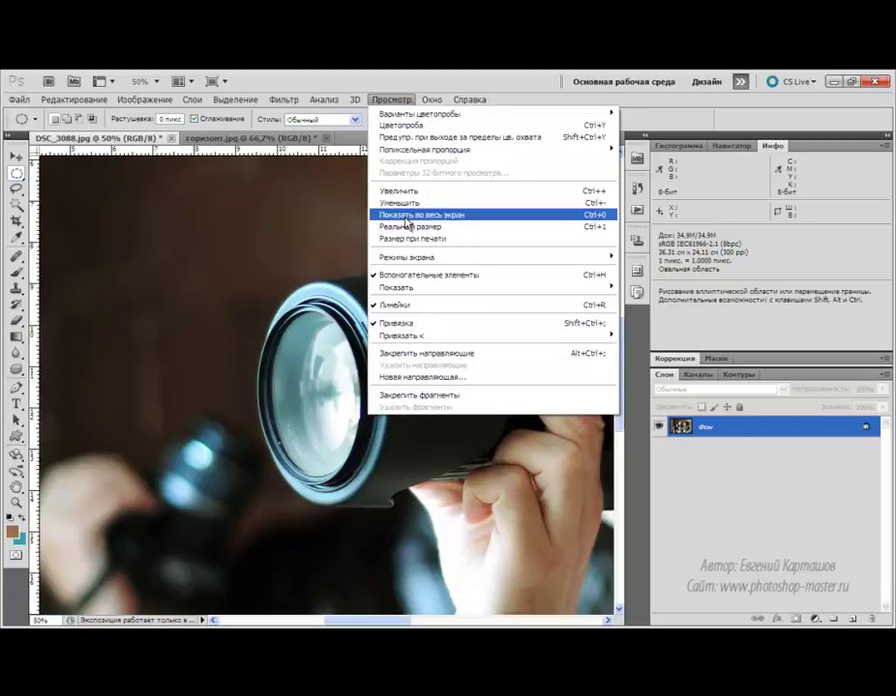
left_click(409, 380)
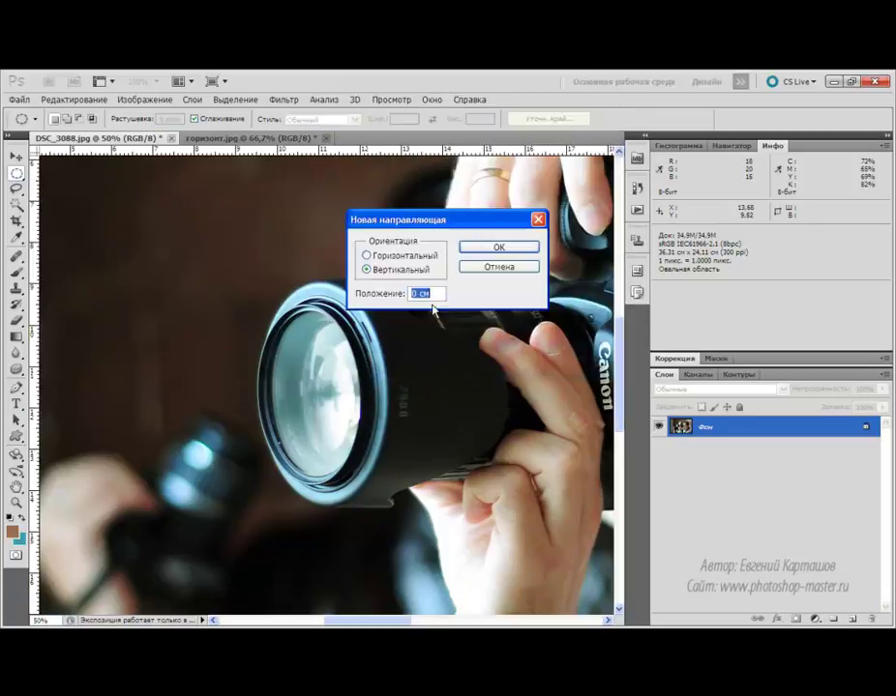
left_click(367, 270)
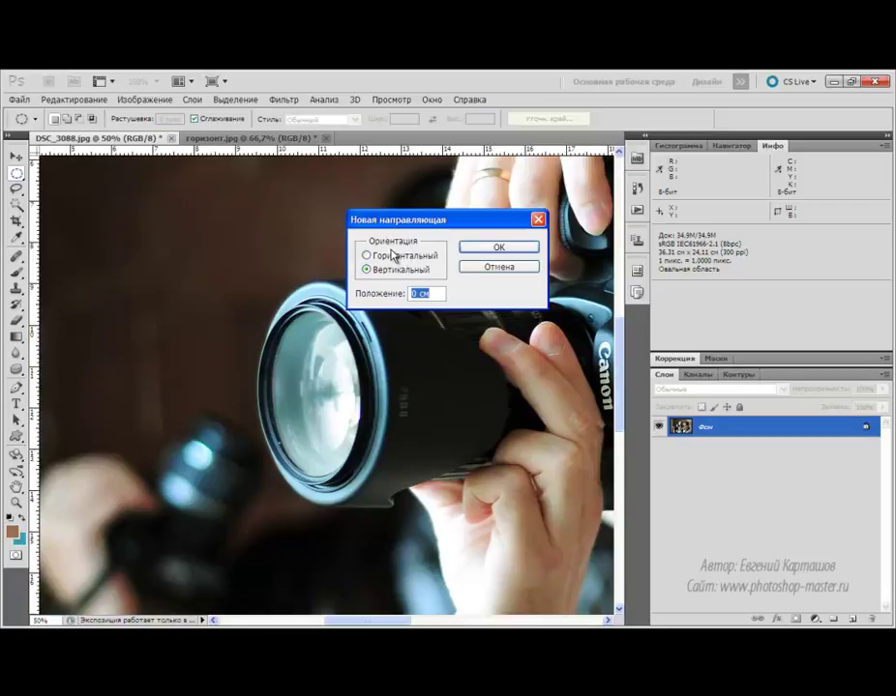
left_click(367, 257)
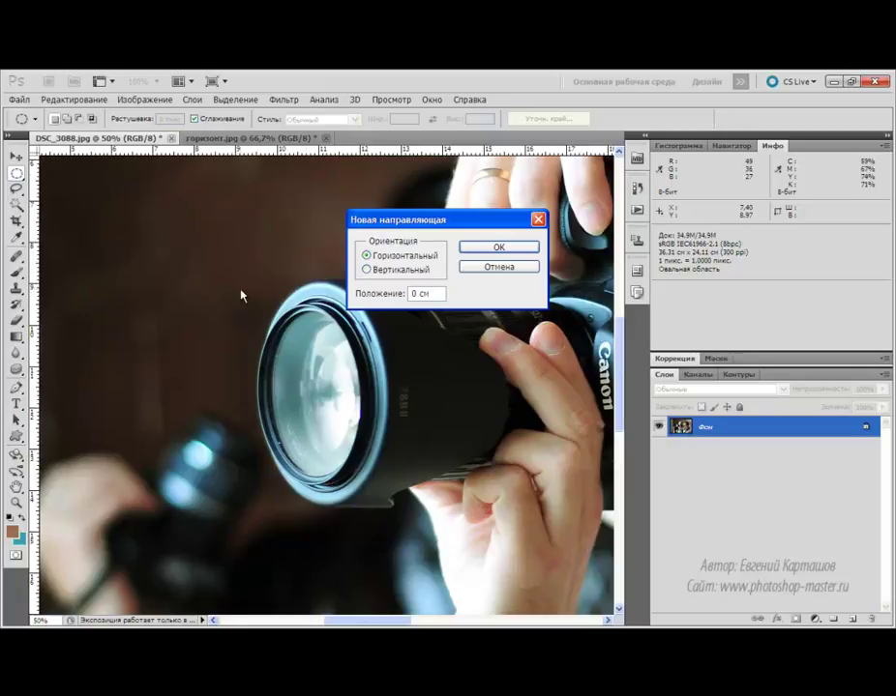
double_click(418, 293)
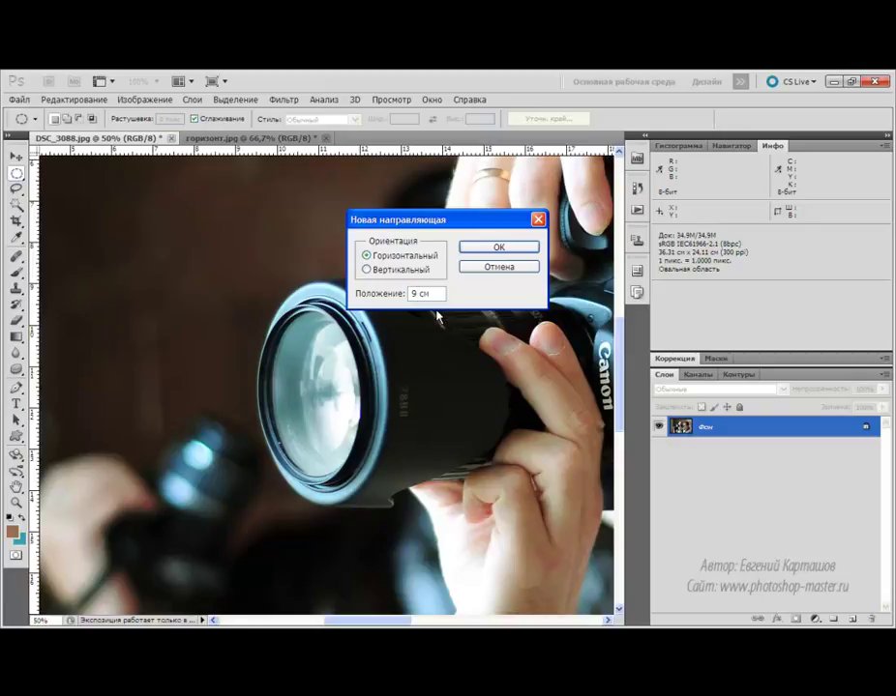
left_click(494, 248)
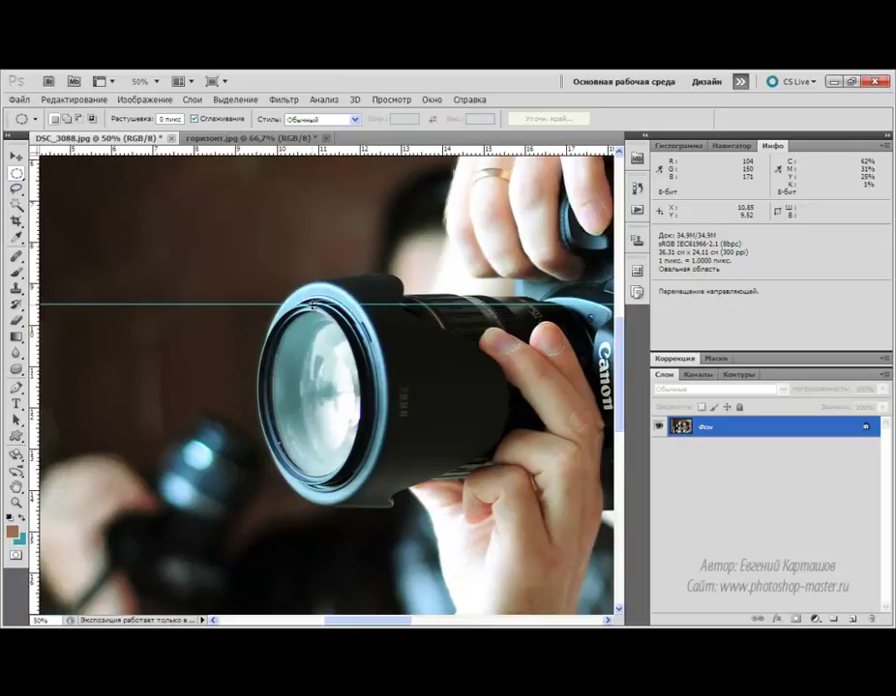
Move the horizontal guide to about 9.5 cm, flip it to vertical and back, and remove it by returning it to the ruler.
left_click_drag(312, 304, 340, 305)
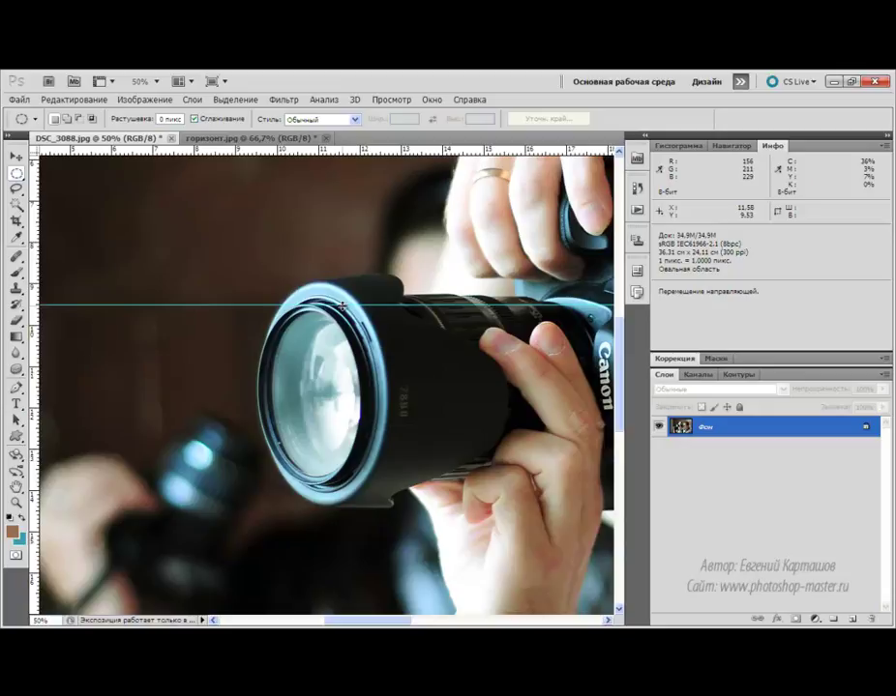
key("ctrl+space")
key("alt")
key("alt")
left_click(342, 306, "alt")
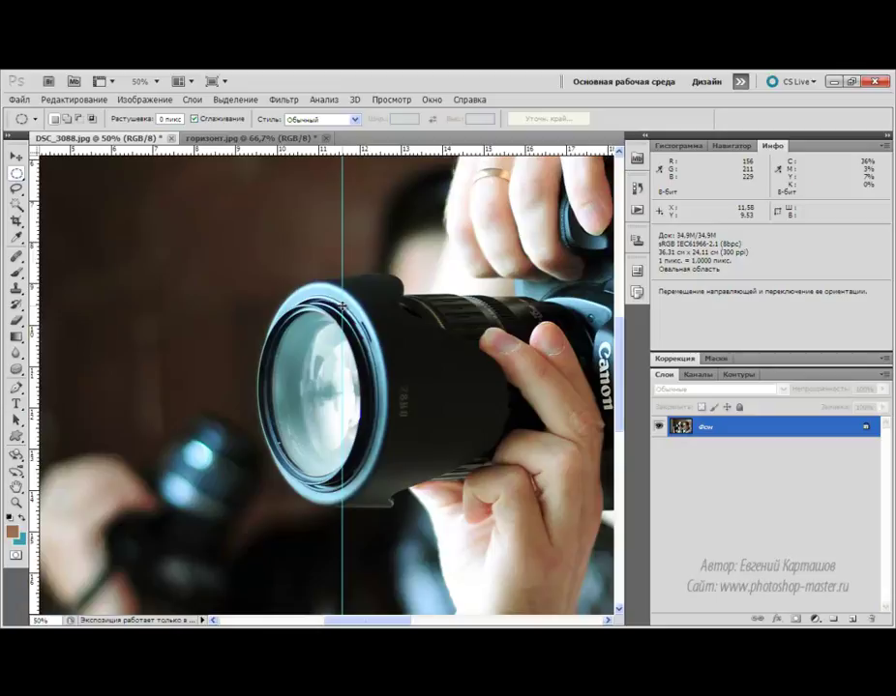
left_click(342, 306, "alt")
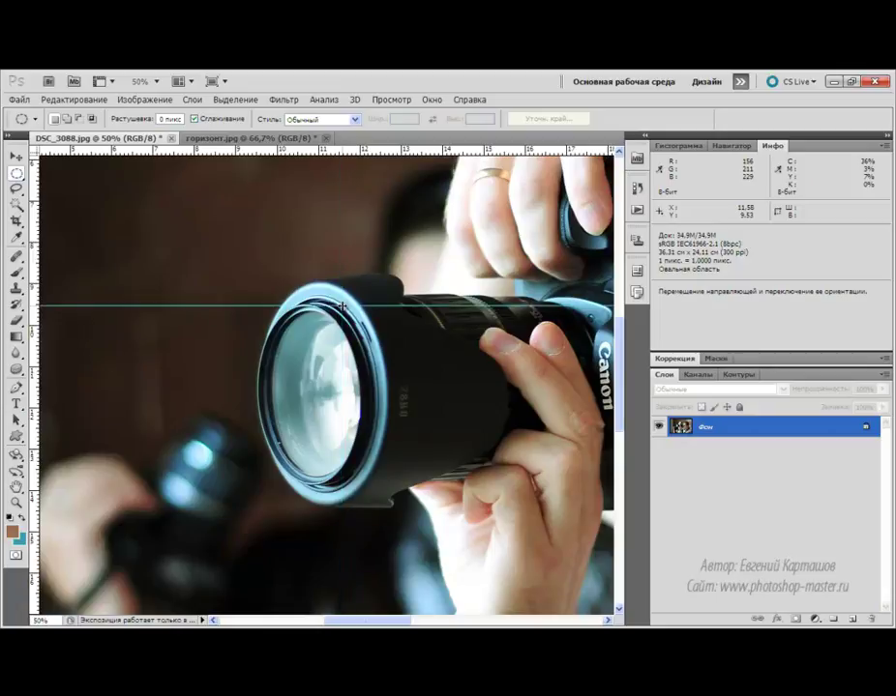
key("alt")
left_click_drag(344, 305, 344, 148)
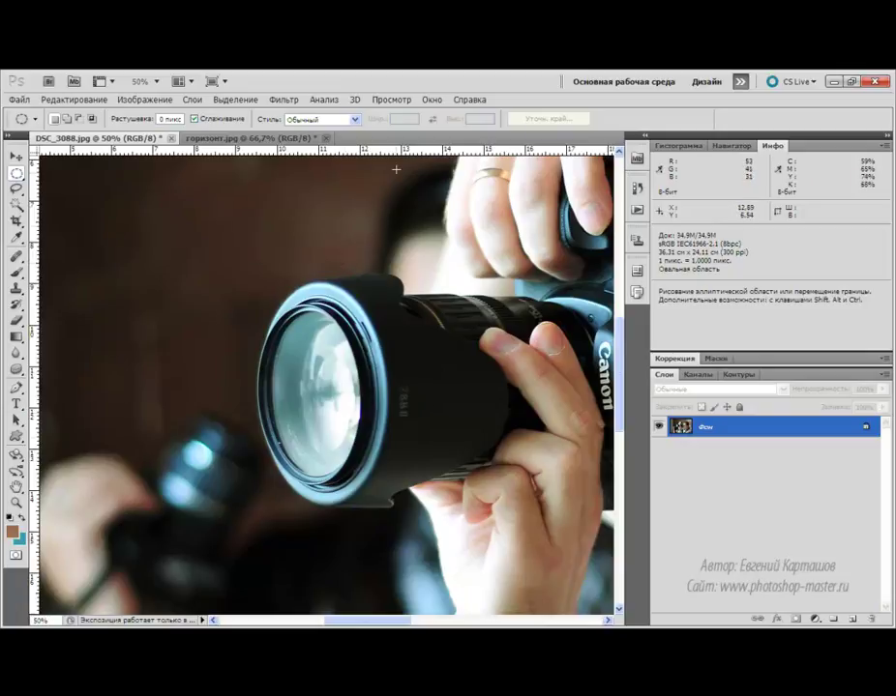
Show the grid over the image and set its spacing in the preferences to a line every 1 cm.
left_click(394, 100)
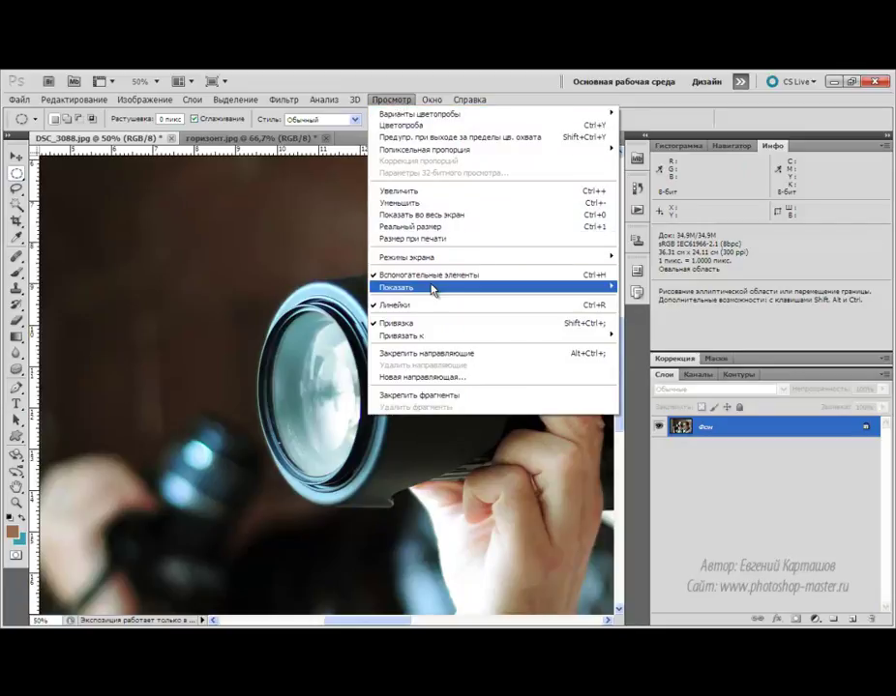
mouse_move(465, 290)
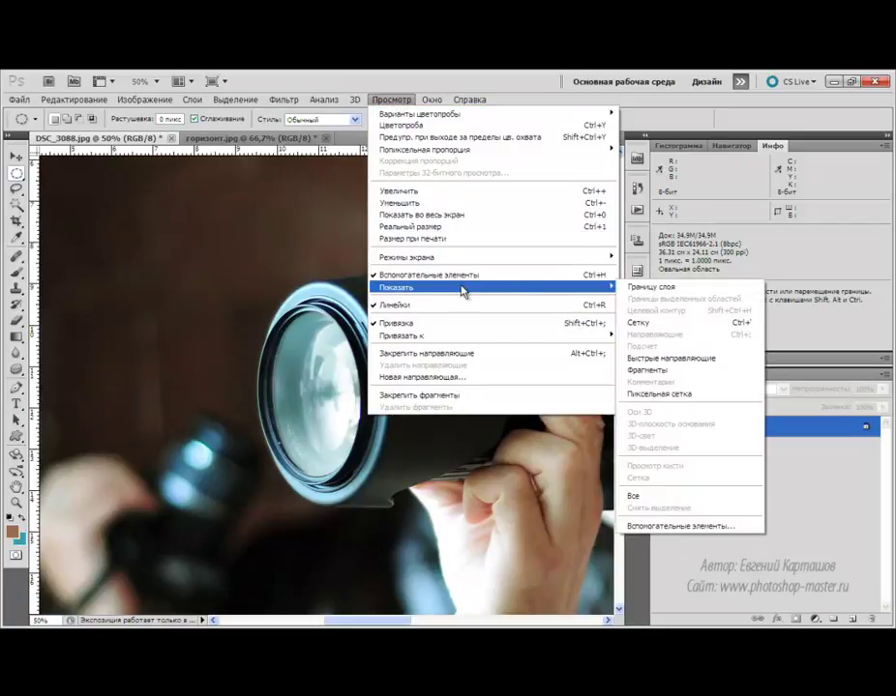
left_click(641, 325)
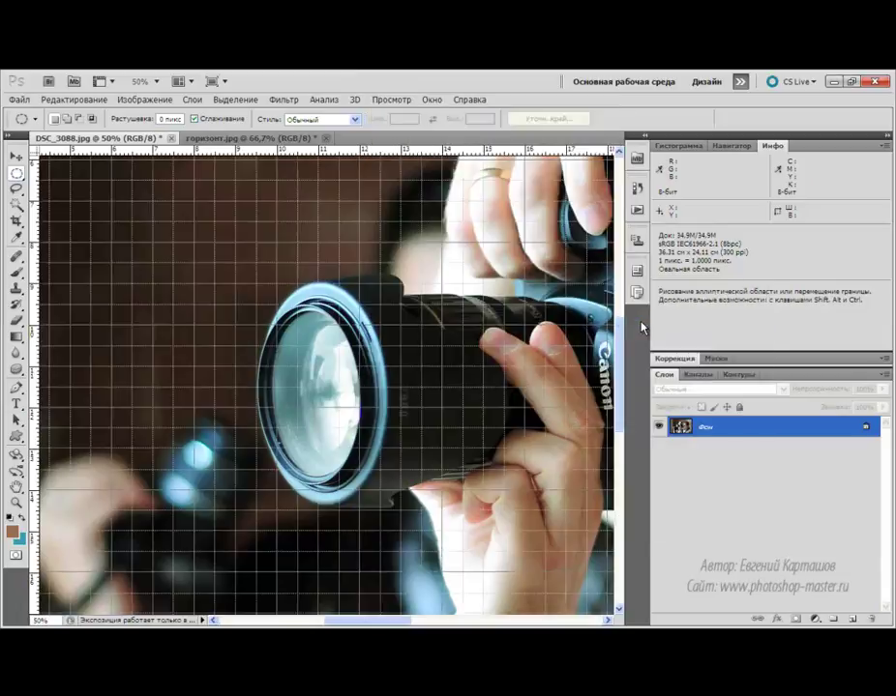
left_click(89, 99)
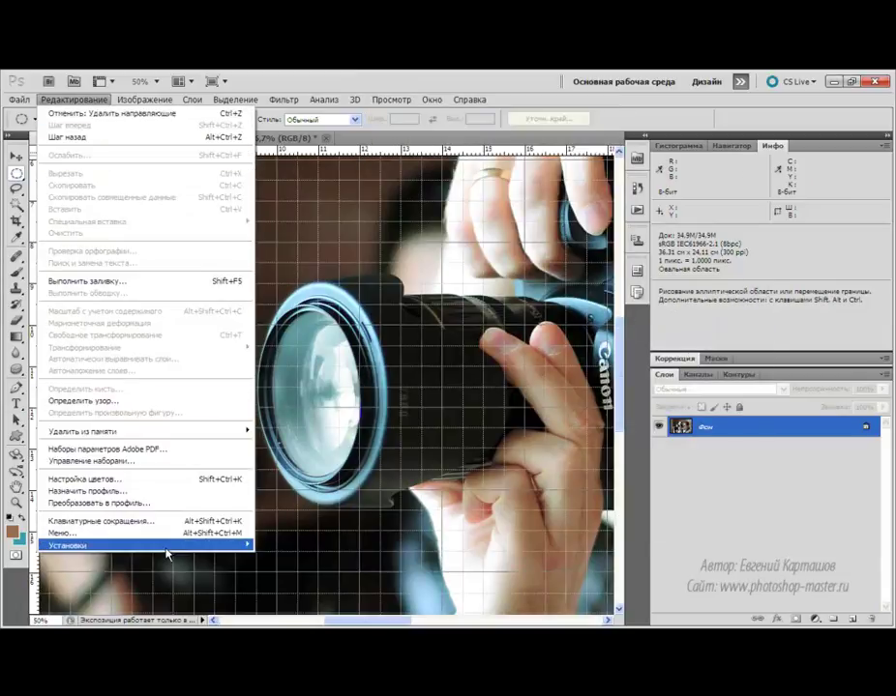
mouse_move(219, 551)
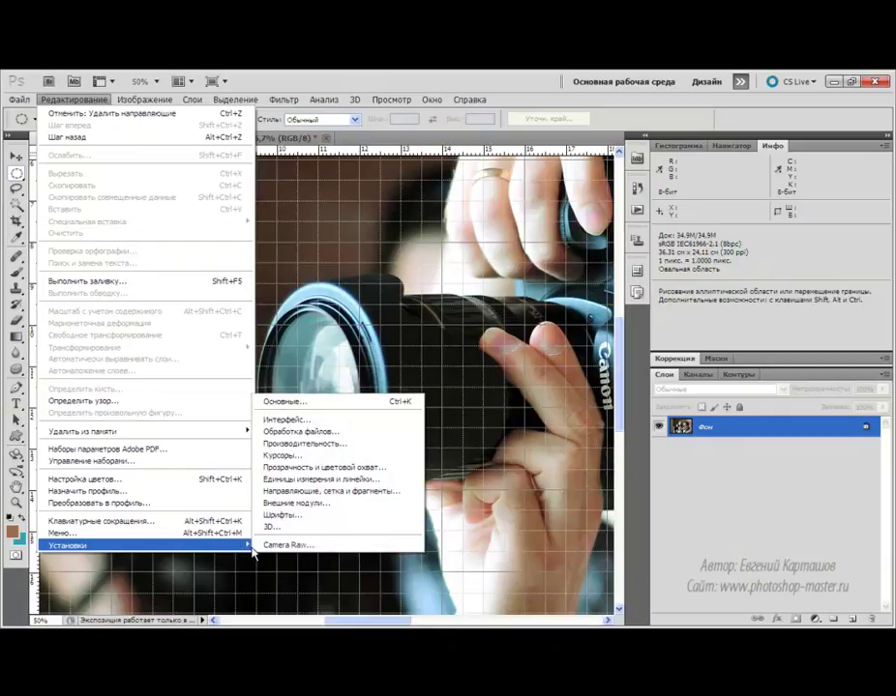
left_click(288, 491)
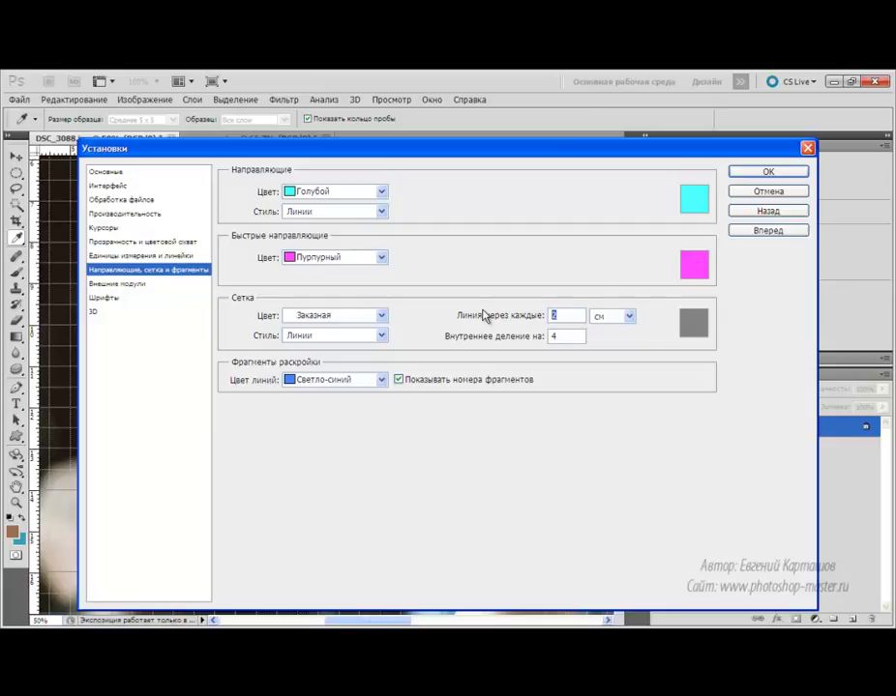
type("1")
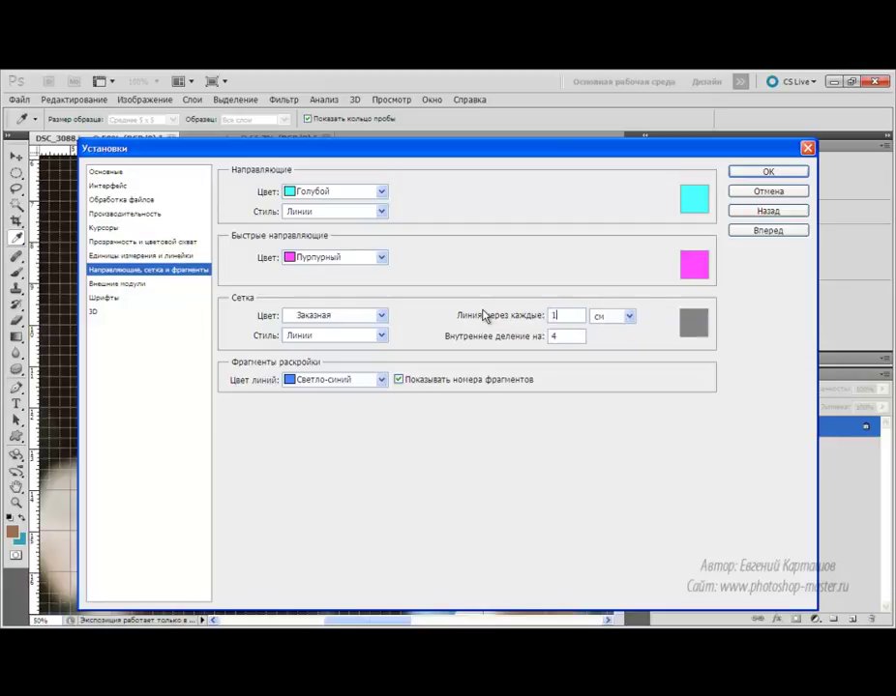
left_click(483, 316)
key("Return")
key("m")
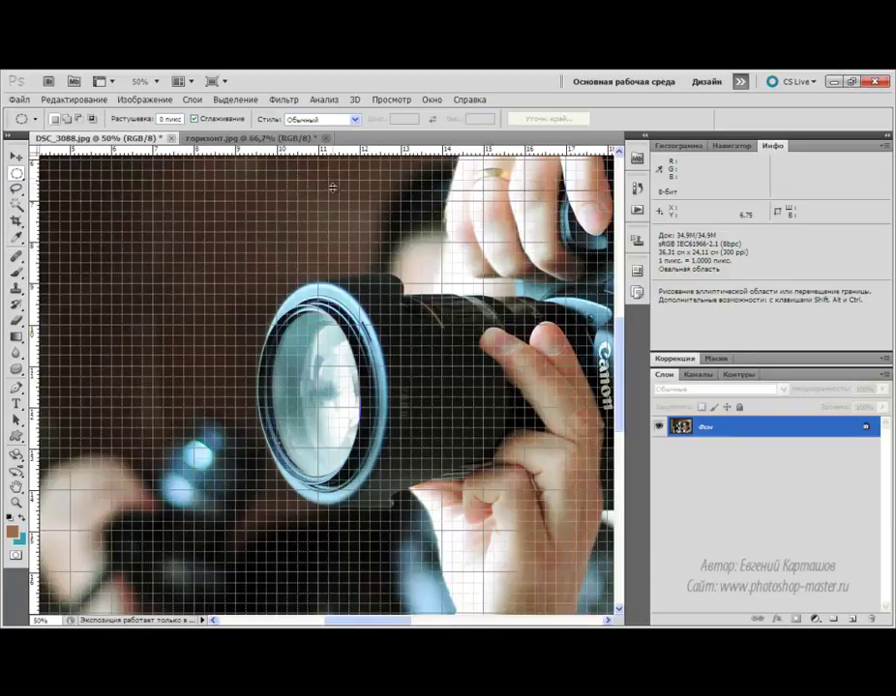
Place a horizontal guide at about 9.8 cm across the upper edge of the lens glass and review the snapping options.
left_click_drag(332, 204, 333, 314)
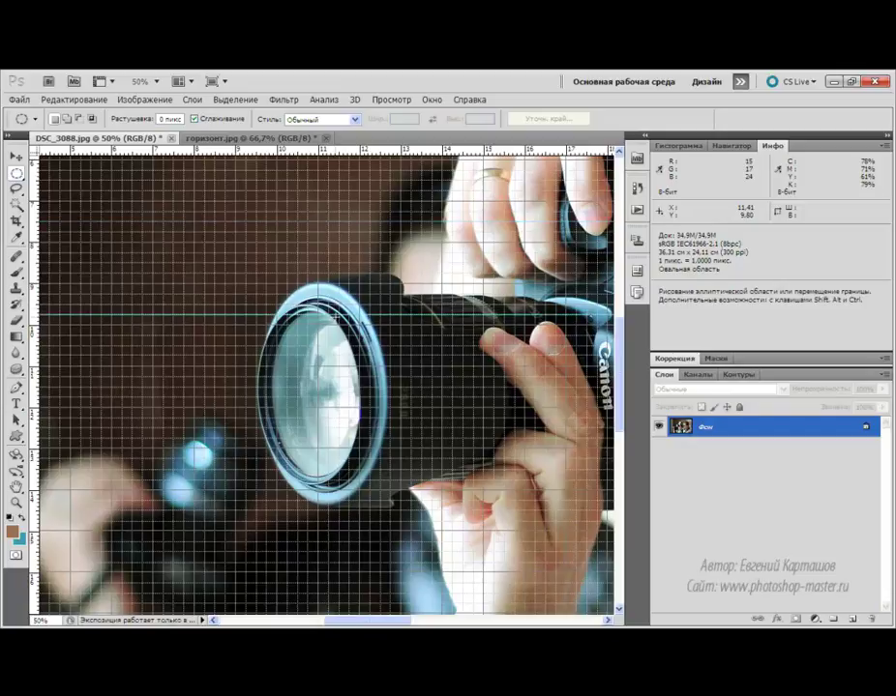
left_click(377, 101)
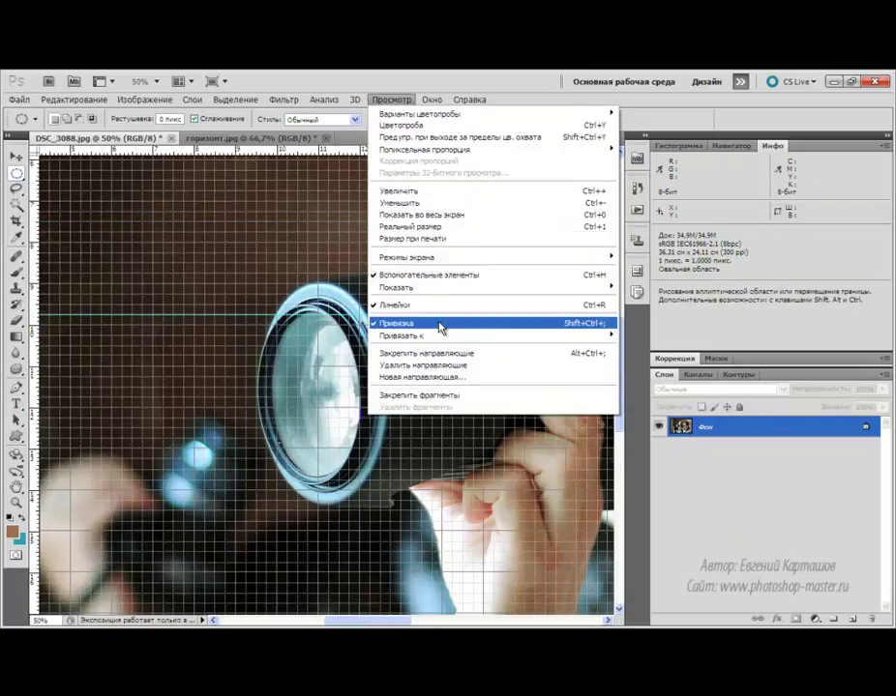
mouse_move(603, 342)
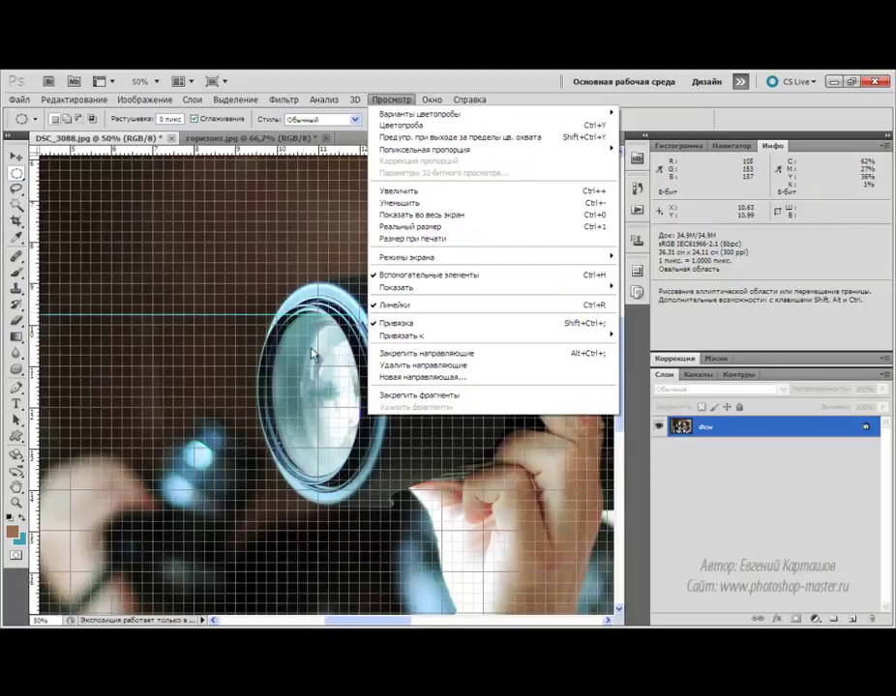
left_click(368, 124)
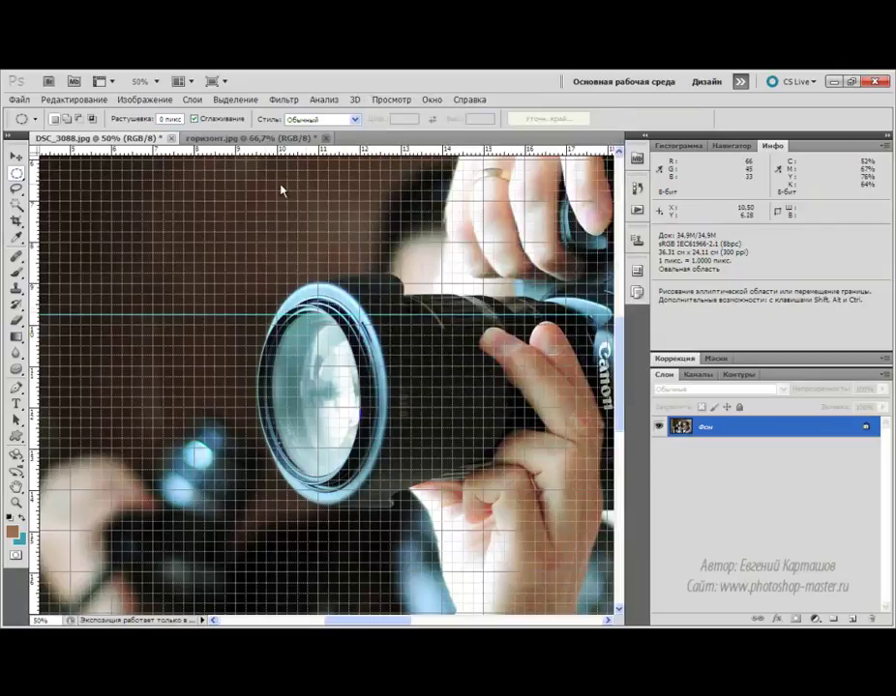
Draw a rectangular selection of about 6.76 × 6.01 cm over the lens, move it up and to the right along the grid, and deselect it.
right_click(19, 174)
left_click(96, 172)
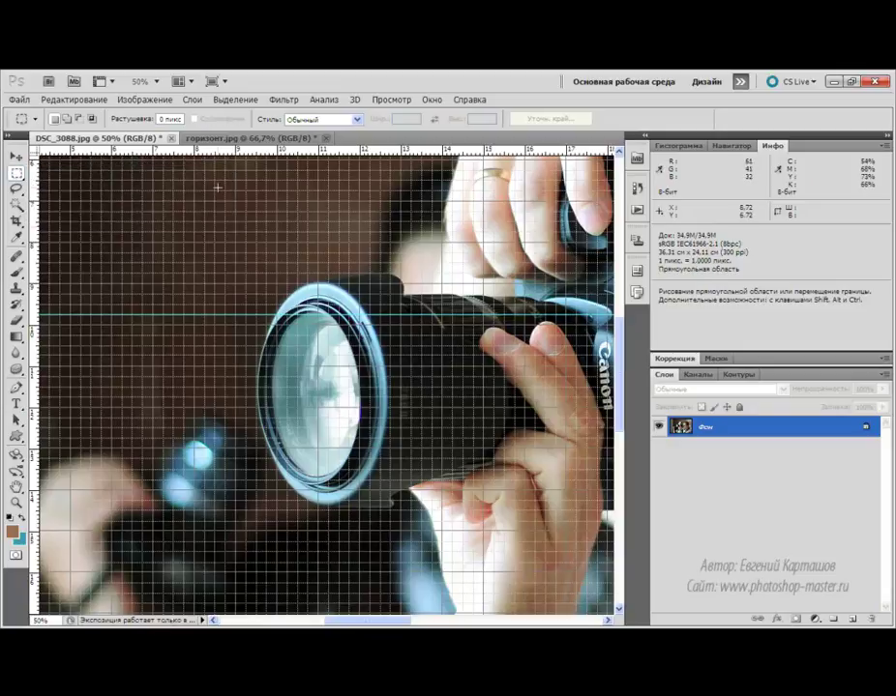
left_click_drag(203, 180, 482, 427)
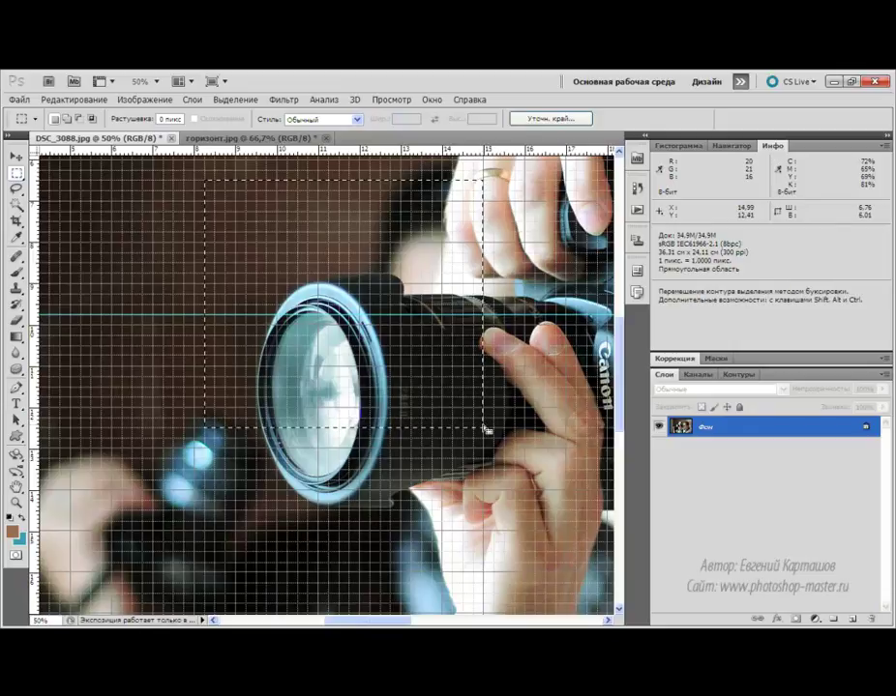
left_click_drag(377, 274, 417, 250)
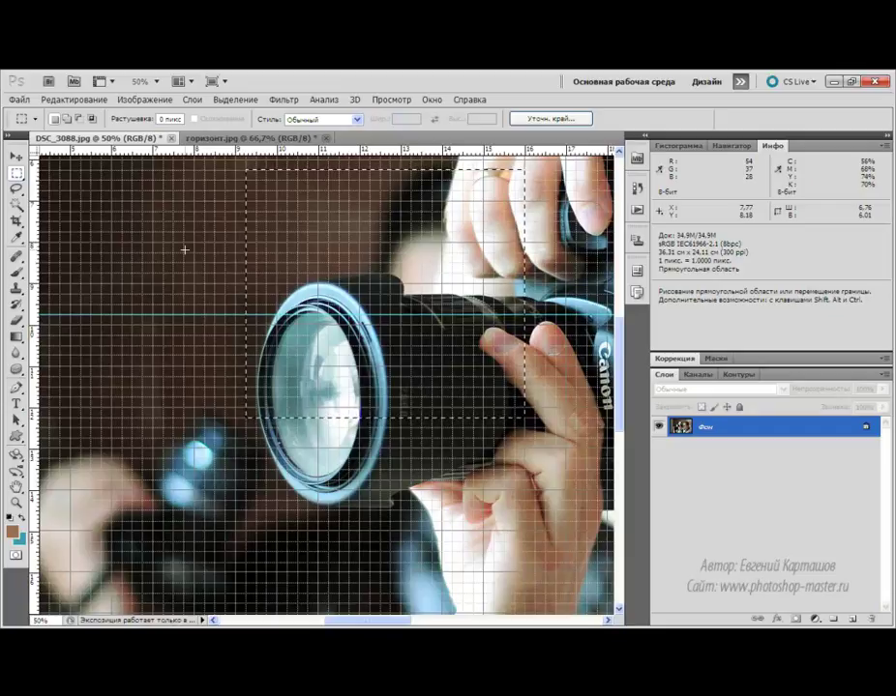
left_click(354, 186)
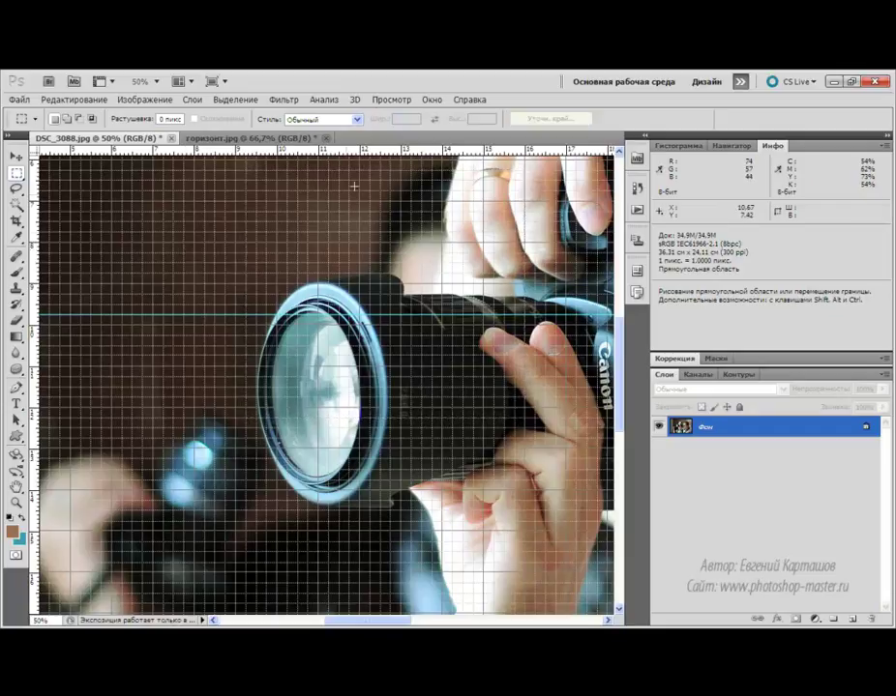
Hide the grid and remove the horizontal guide crossing the lens.
left_click(390, 100)
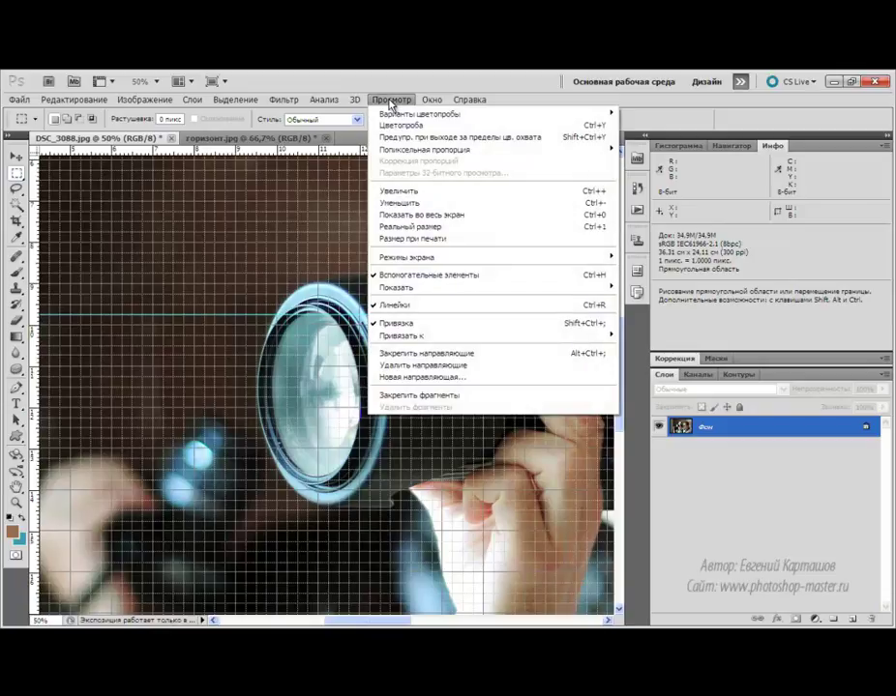
mouse_move(493, 292)
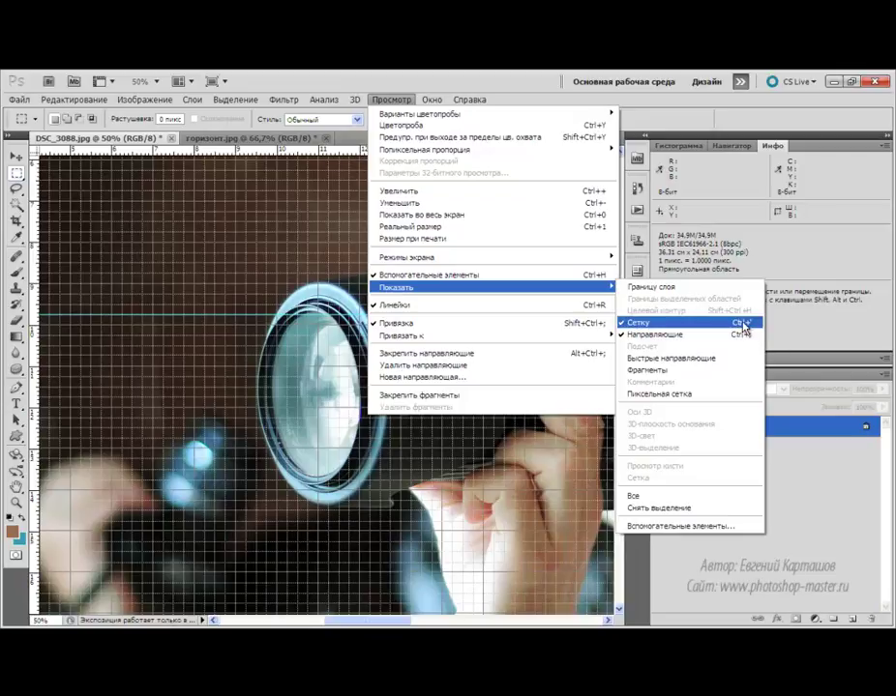
left_click(671, 327)
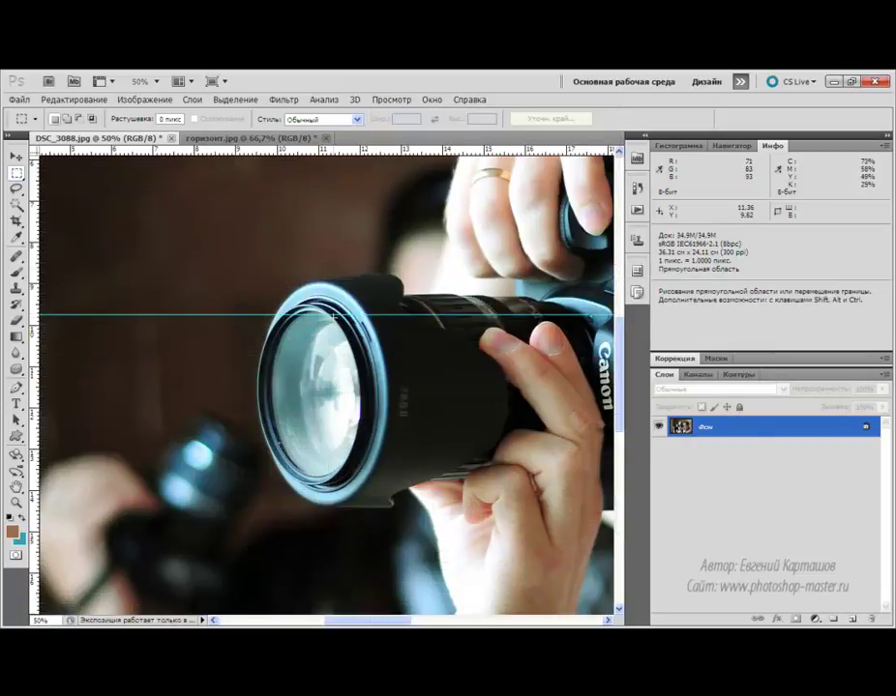
left_click_drag(333, 315, 347, 155)
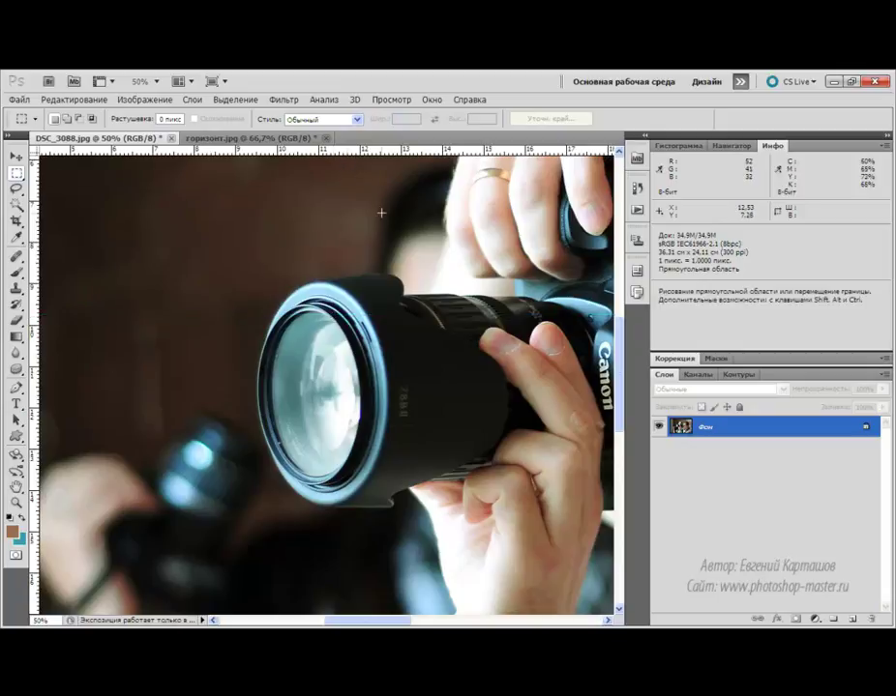
Switch to the Eyedropper tool.
left_click(17, 240)
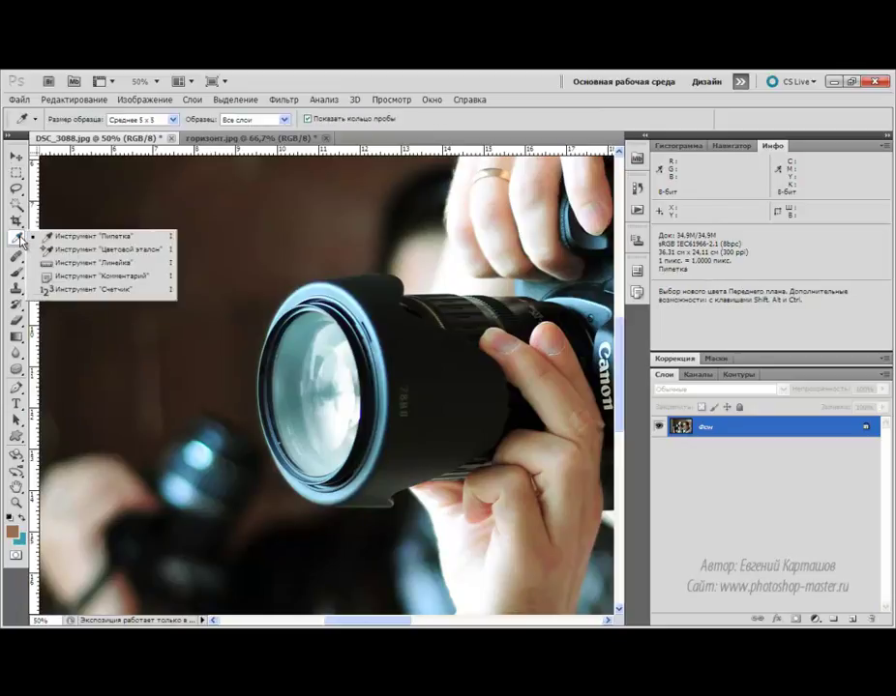
left_click(58, 237)
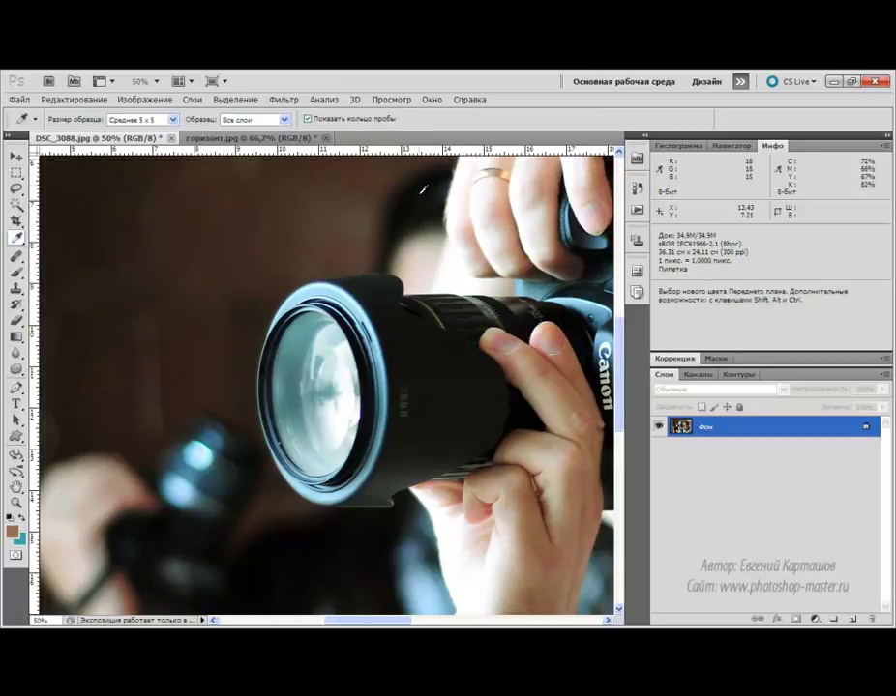